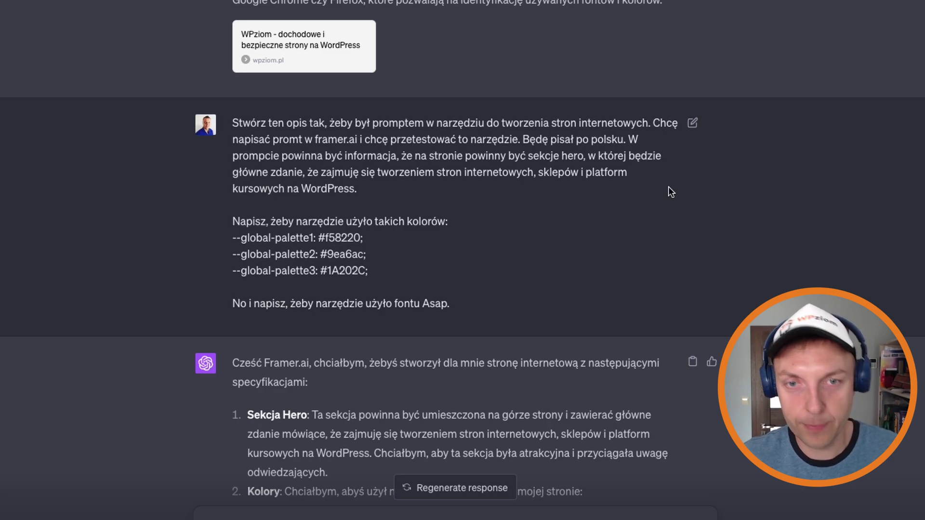
Step: Review the ChatGPT conversation about the site description and the request to turn it into a framer.ai prompt
scroll(575, 165, "up", 3)
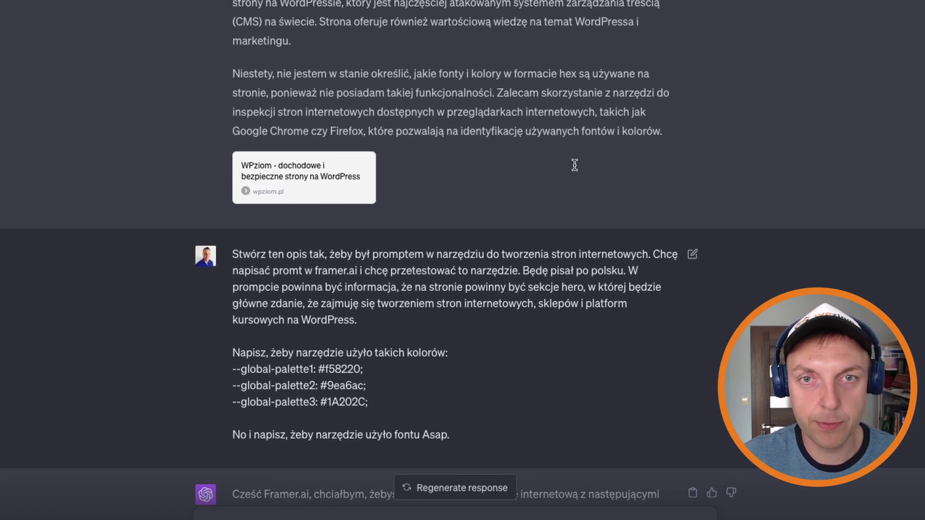
scroll(575, 165, "up", 4)
scroll(575, 165, "down", 2)
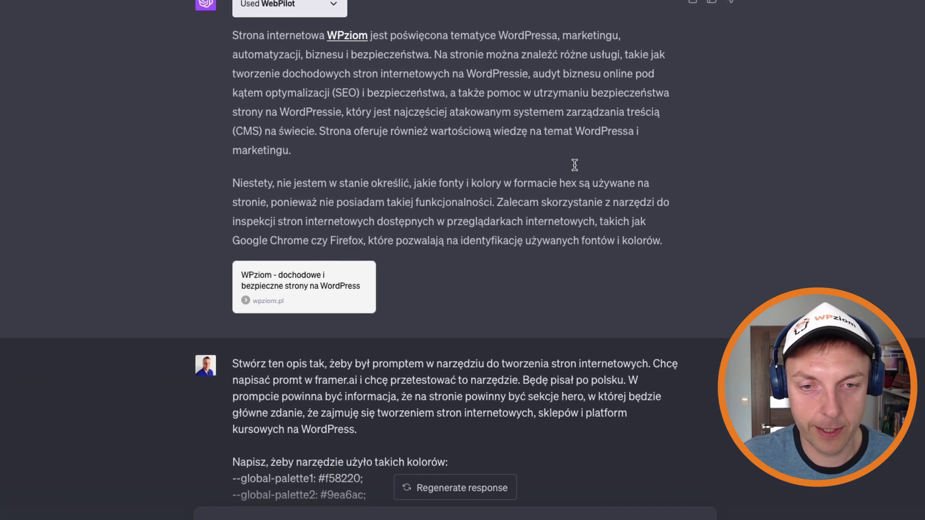
scroll(575, 165, "down", 5)
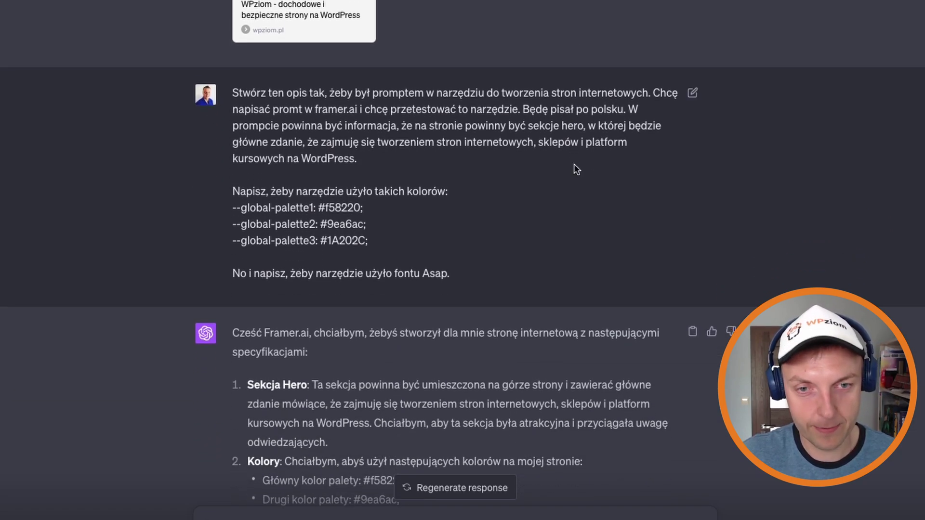
left_click_drag(455, 275, 229, 94)
scroll(377, 242, "down", 1)
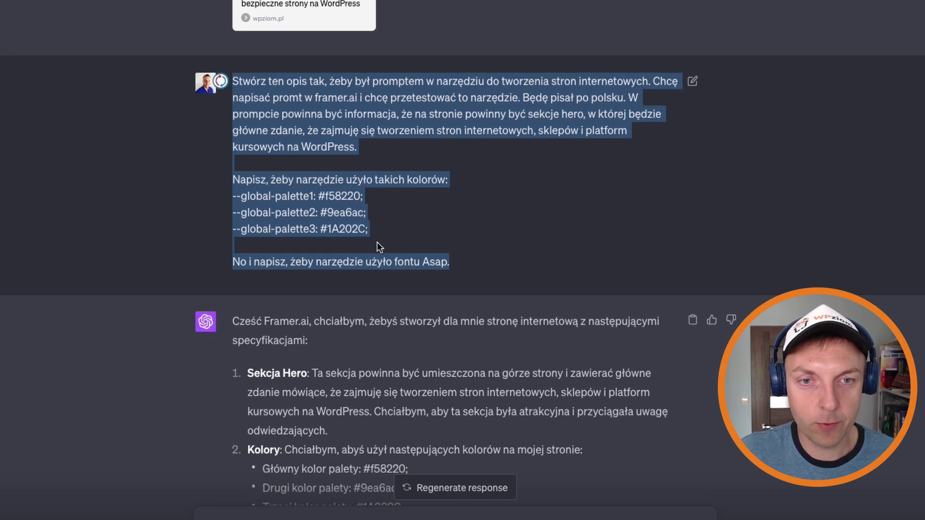
left_click(426, 245)
scroll(349, 190, "down", 3)
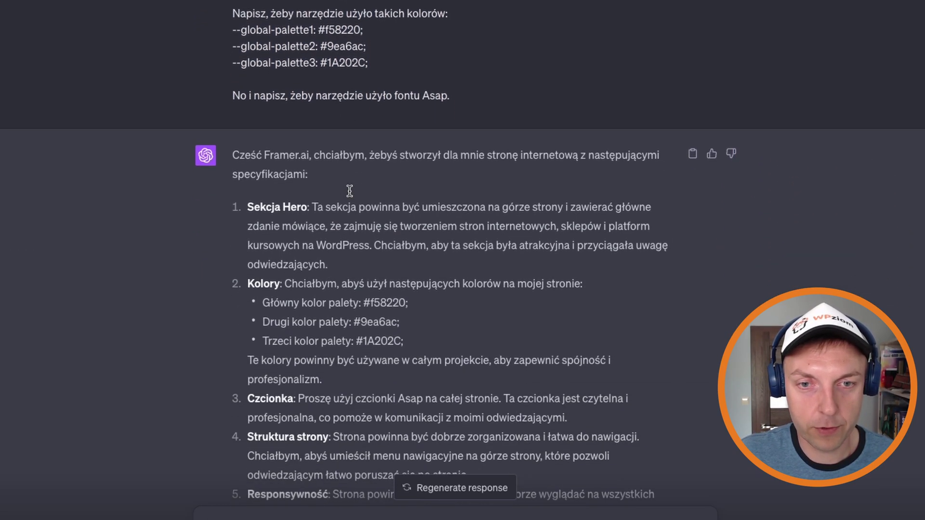
Step: Copy ChatGPT's full reply, from "Cześć Framer.ai" through "Dziękuję i czekam na twoje pomysły!"
scroll(350, 191, "down", 3)
left_click_drag(424, 413, 233, 29)
right_click(241, 31)
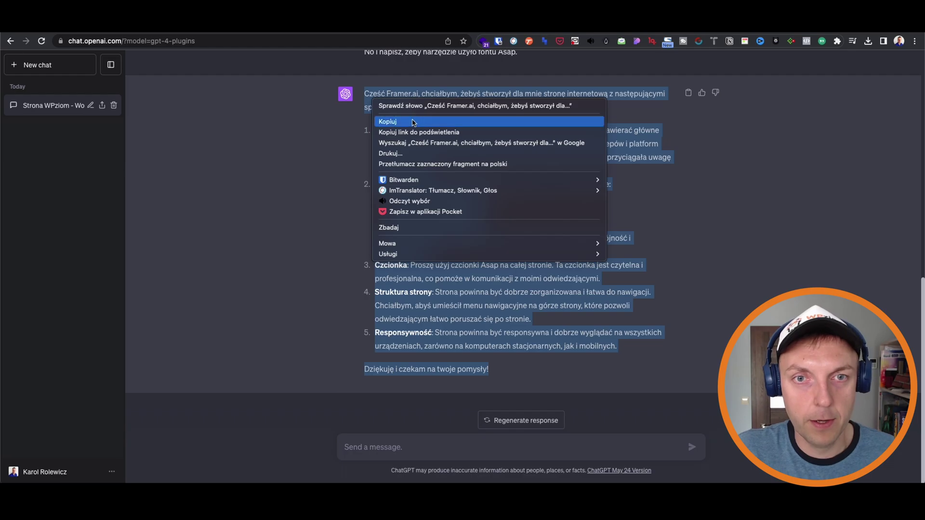
left_click(415, 124)
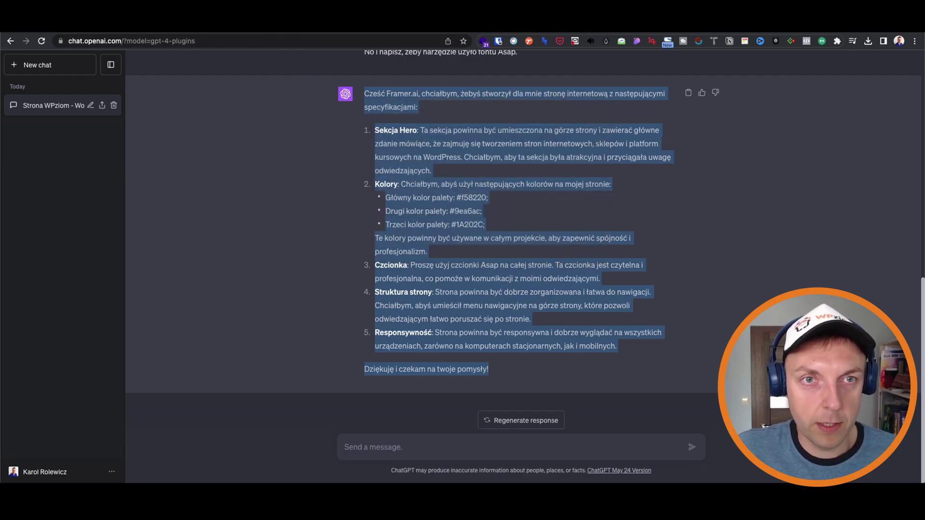
Step: Switch to Framer and try to generate a site from the copied prompt in the home page's AI field
key("ctrl+Tab")
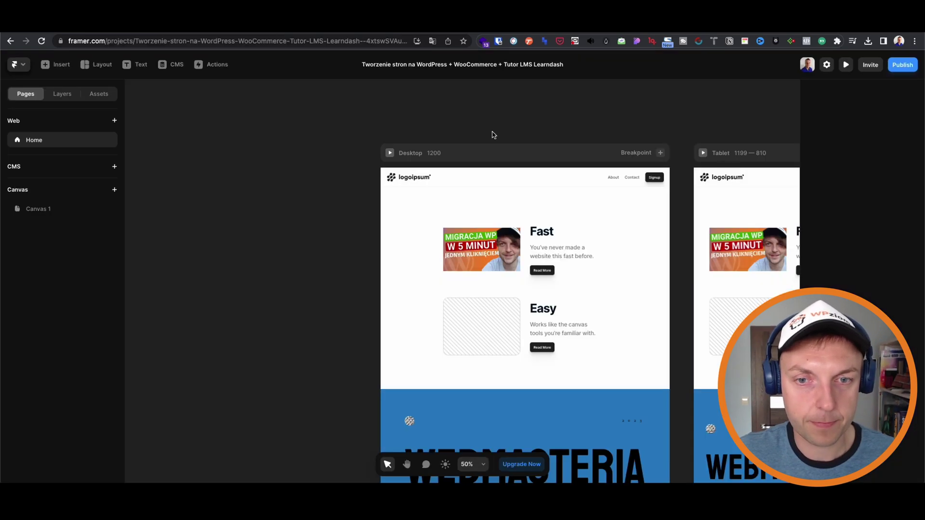
scroll(530, 216, "down", 5)
scroll(530, 217, "up", 15)
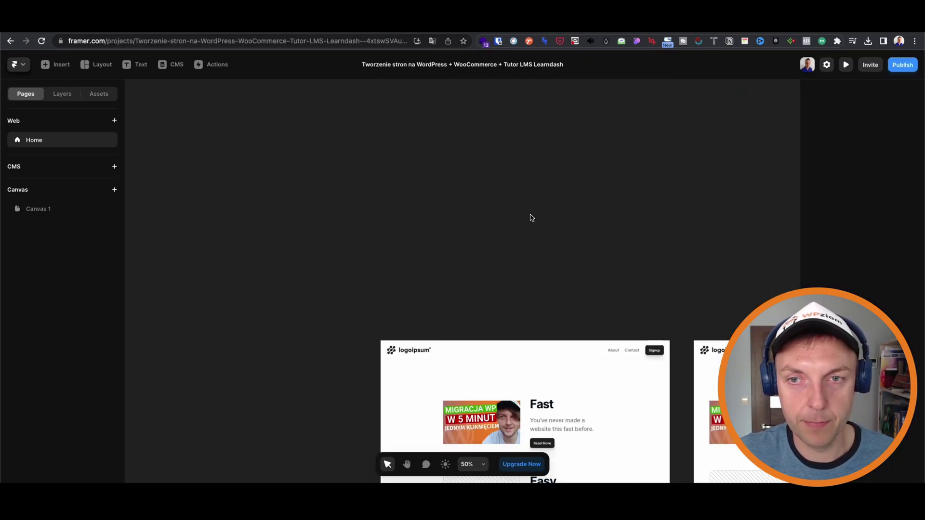
scroll(531, 218, "down", 5)
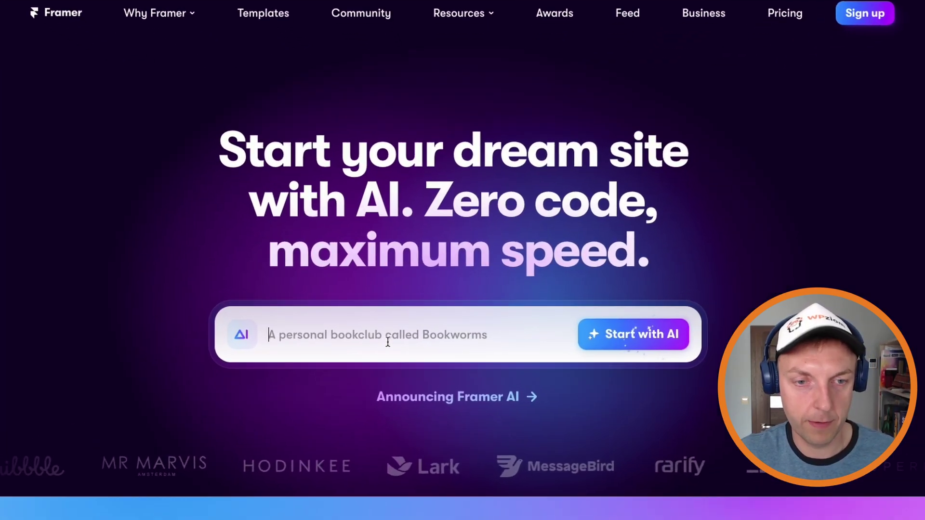
key("ctrl+v")
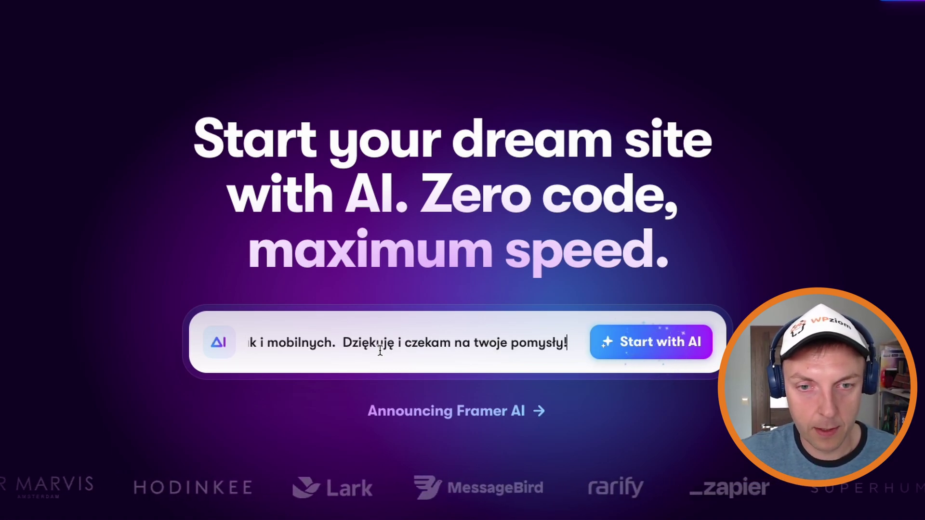
left_click(634, 341)
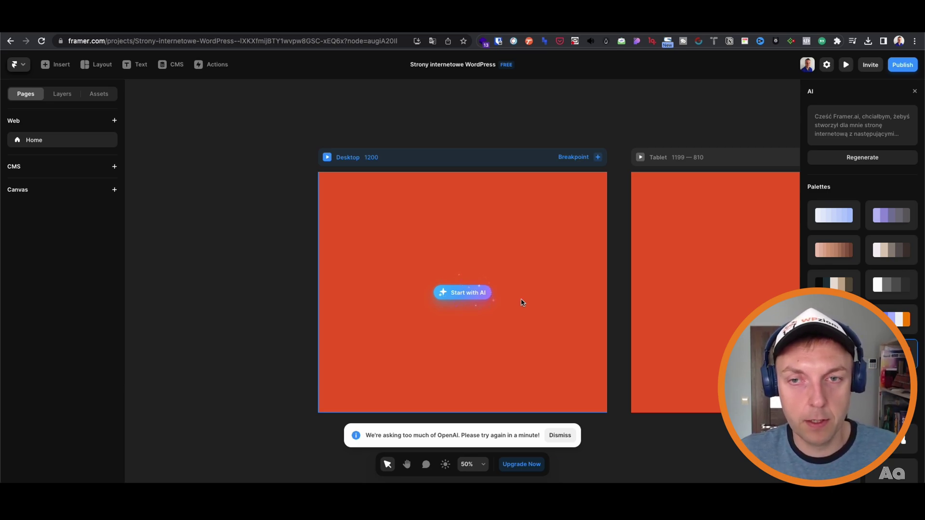
Step: Enter the AI prompt "Stwórz stronę internetową dla freelancera, który tworzy strony na WordPress. Jest specjalistą w WooCommerce i tworzy platformy kursowe. Użyj fontu Asap. Użyj takich kolorów:"
left_click(477, 295)
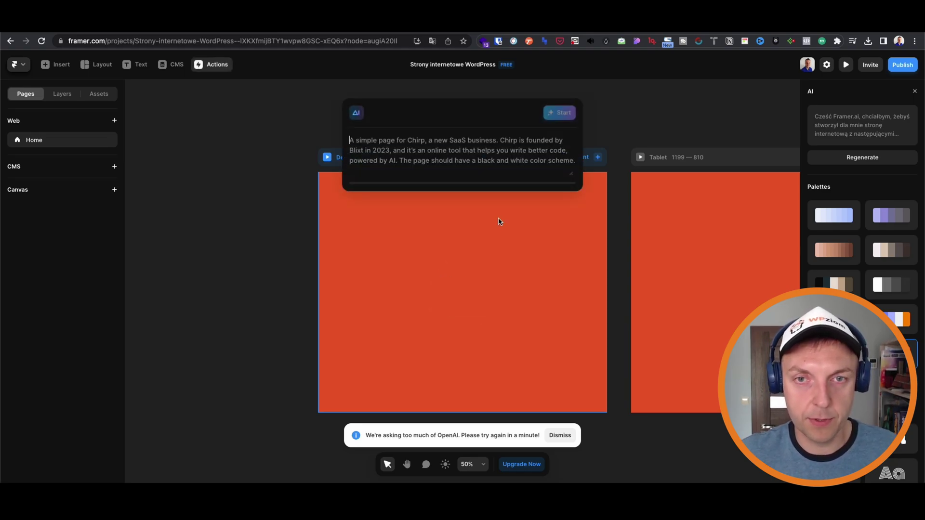
type("Stwórz ")
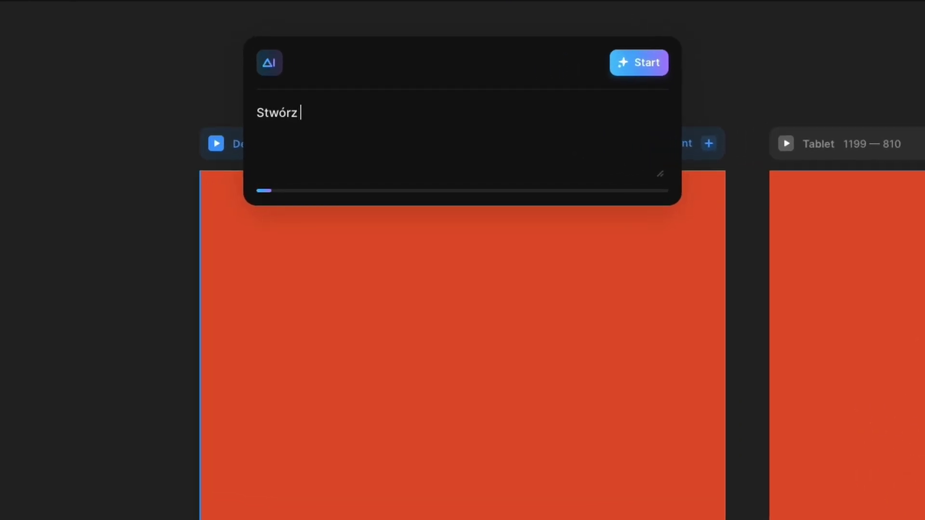
type("stronę internetową dla freelancera, który tworzy str")
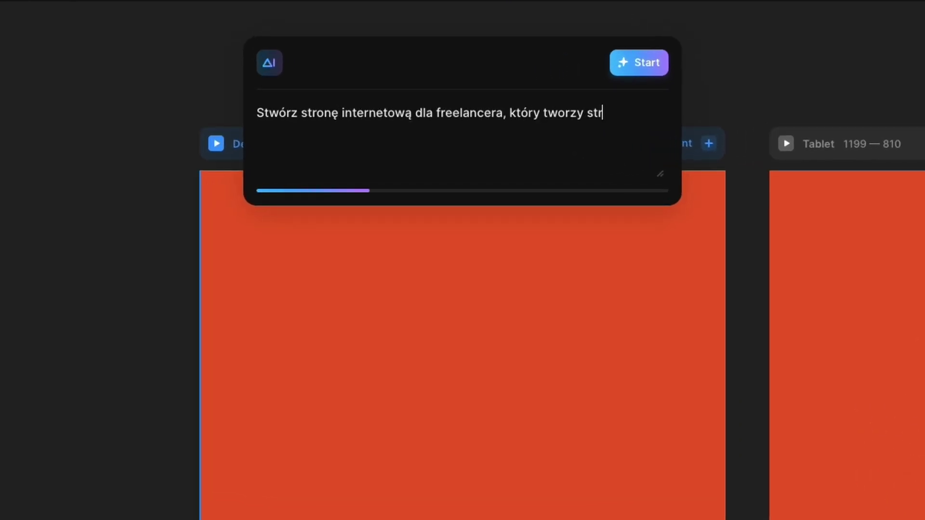
type("ony na WordPress. Jest specjalistą w WooCom")
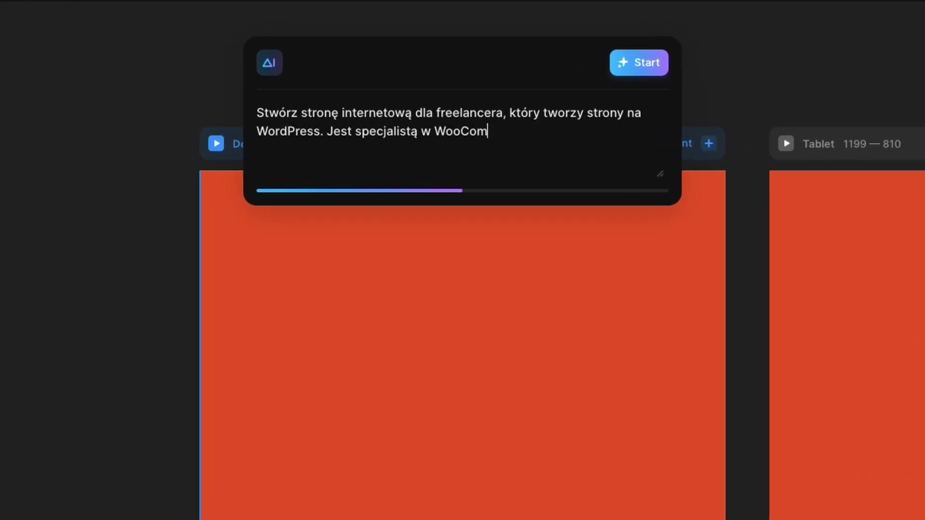
type("merce i tworzy platformy kursowe. Uzyj fontu Asap. Użyj takich kolorów:")
Step: Add the colour codes #f58220 and #9ea6ac to the prompt, remove the surrounding palette labels and end the sentence with a period
key("ctrl+v")
key("Up")
key("Delete")
key("Delete")
key("Delete")
key("Delete")
key("Delete")
key("Delete")
key("Delete")
key("Delete")
key("Delete")
key("Delete")
key("Delete")
key("Delete")
key("Delete")
key("Delete")
key("Delete")
key("Delete")
key("Delete")
key("Delete")
key("Delete")
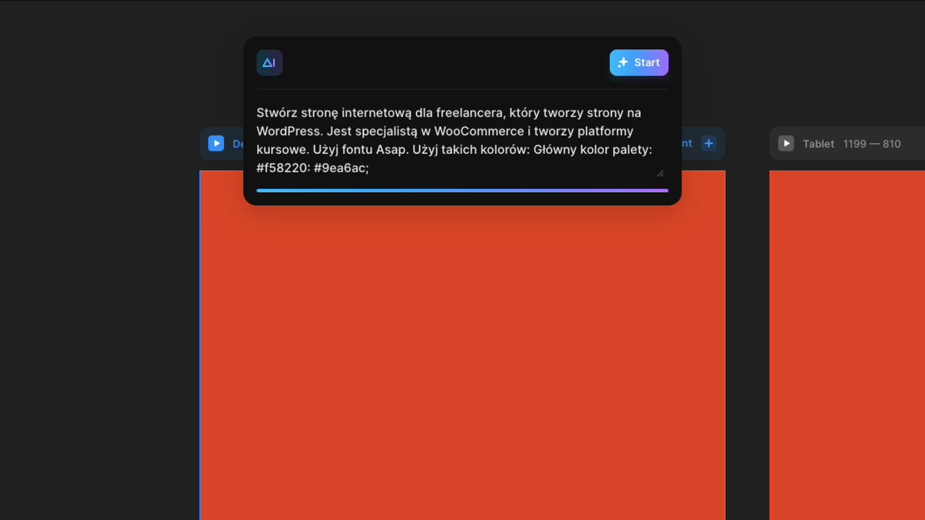
left_click_drag(533, 150, 655, 151)
key("BackSpace")
left_click(585, 149)
key("BackSpace")
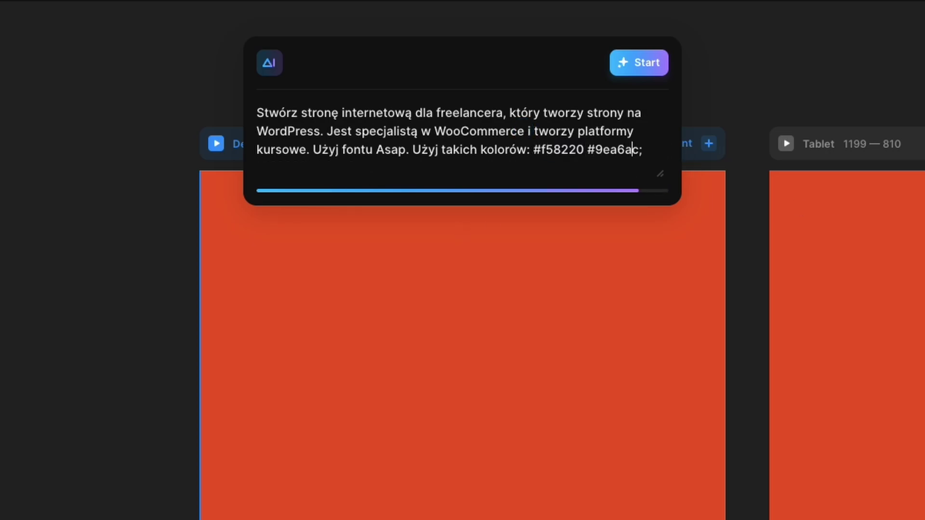
key("End")
key("BackSpace")
type(".")
Step: Add a separate paragraph to the prompt reading "Stwórz sekcje: hero, oferta, zapis na newsletter, blog i stopka."
key("Return")
key("Return")
type("Stwórz sekcje: hero, oferta")
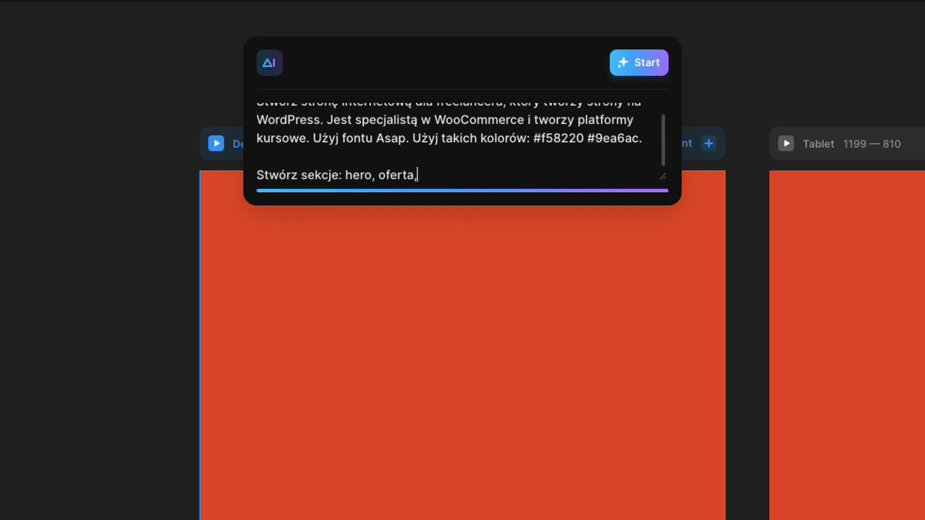
type(", zapis na newsletter, blog i stopka.")
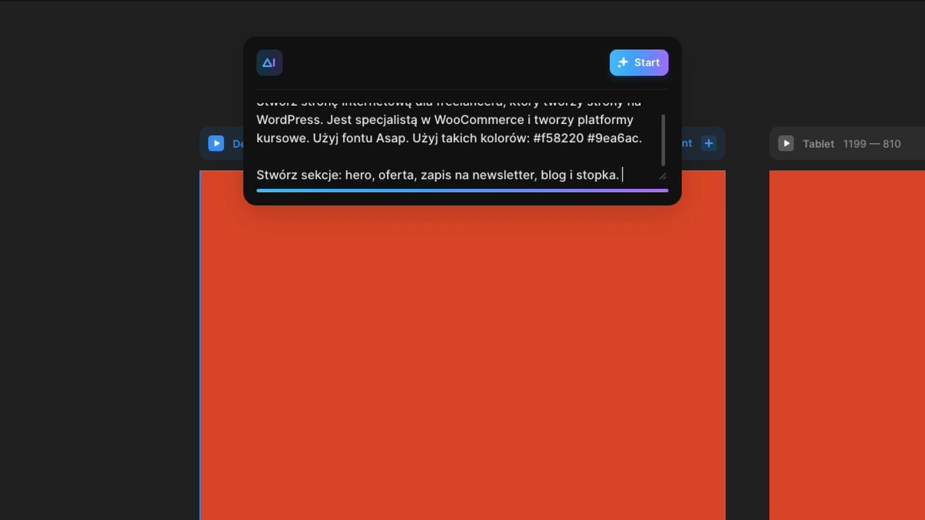
key("Return")
key("BackSpace")
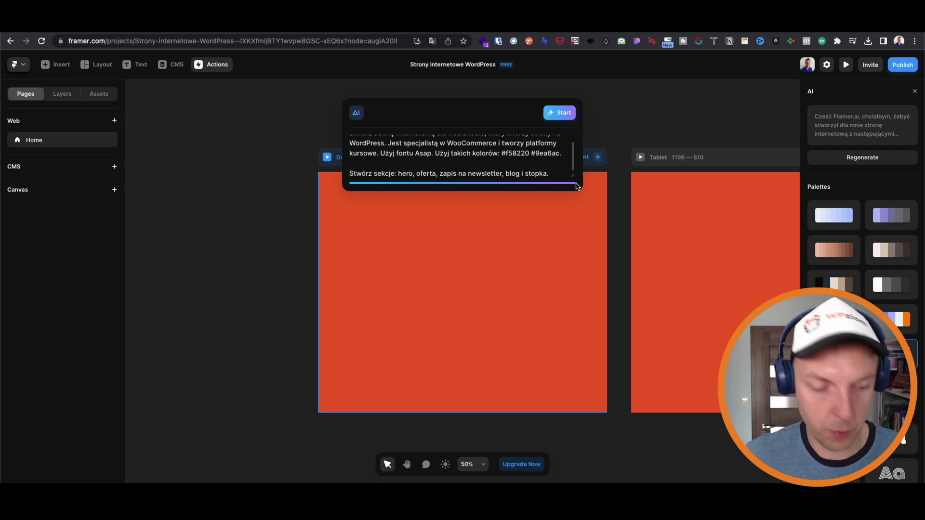
Step: Generate a new site from the complete rewritten prompt, reusing it in the AI field on the Framer home page
key("ctrl+a")
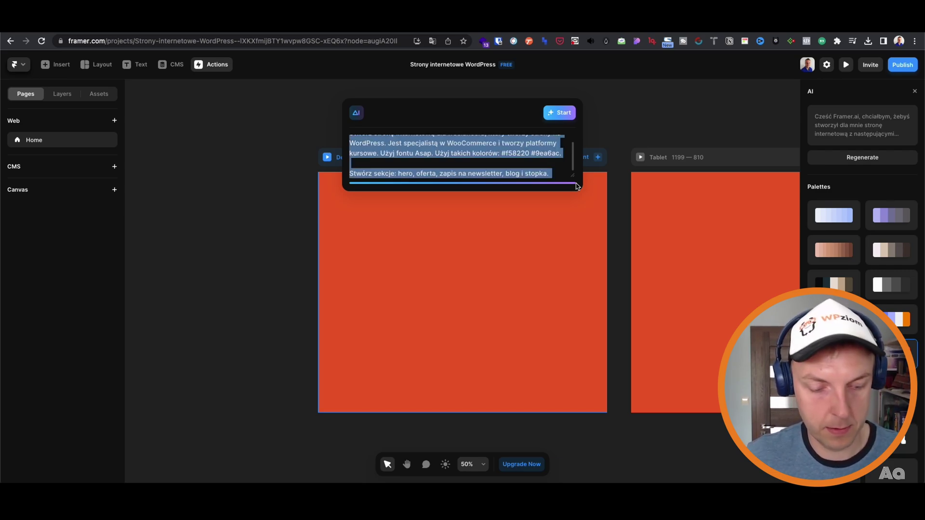
left_click(561, 114)
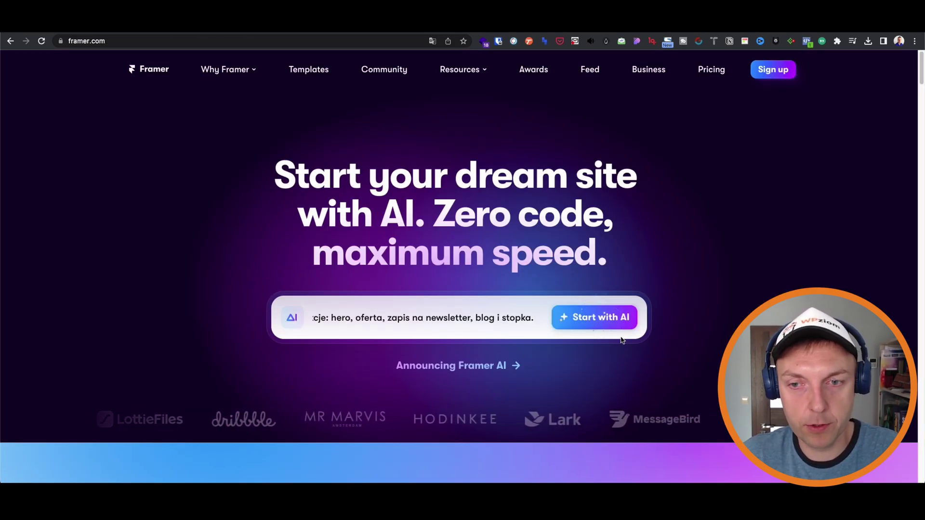
left_click(599, 321)
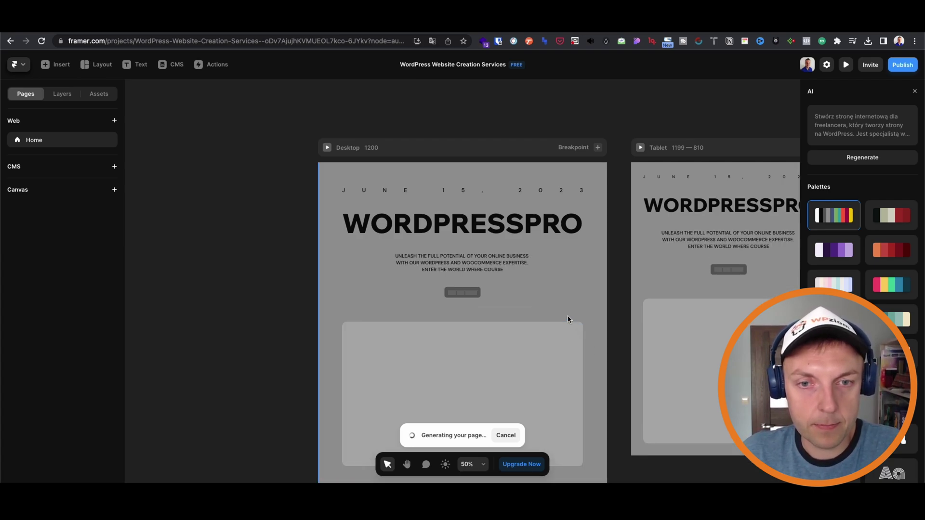
Step: Examine the generated desktop page section by section, from the hero through the newsletter and blog to the footer
scroll(567, 316, "down", 4)
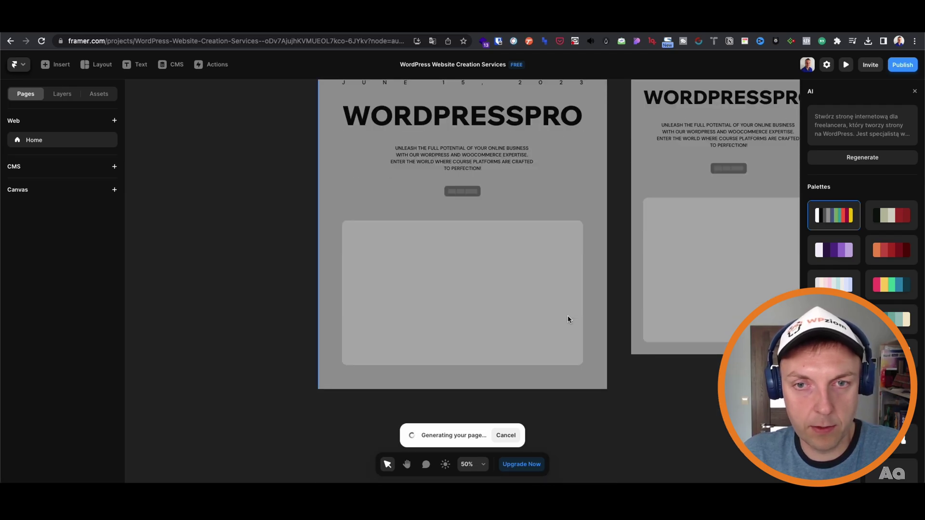
scroll(568, 319, "up", 3)
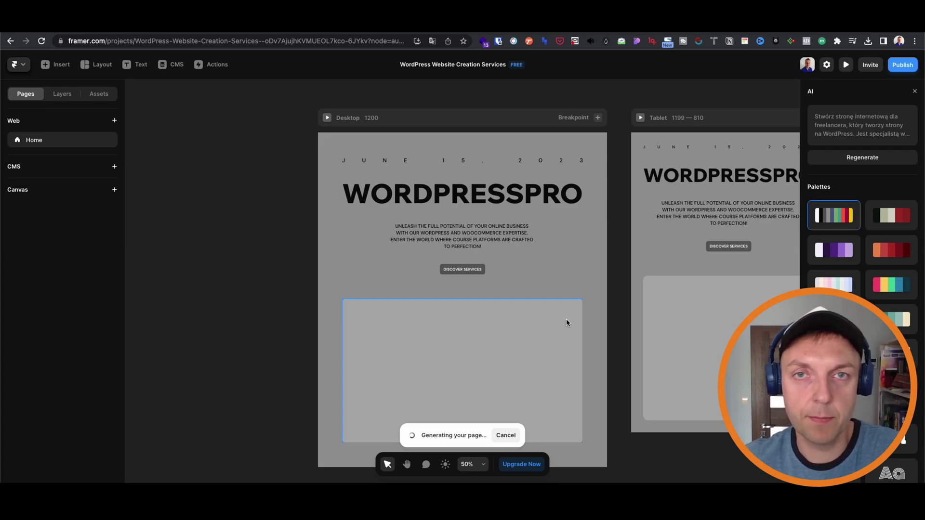
scroll(555, 263, "down", 1)
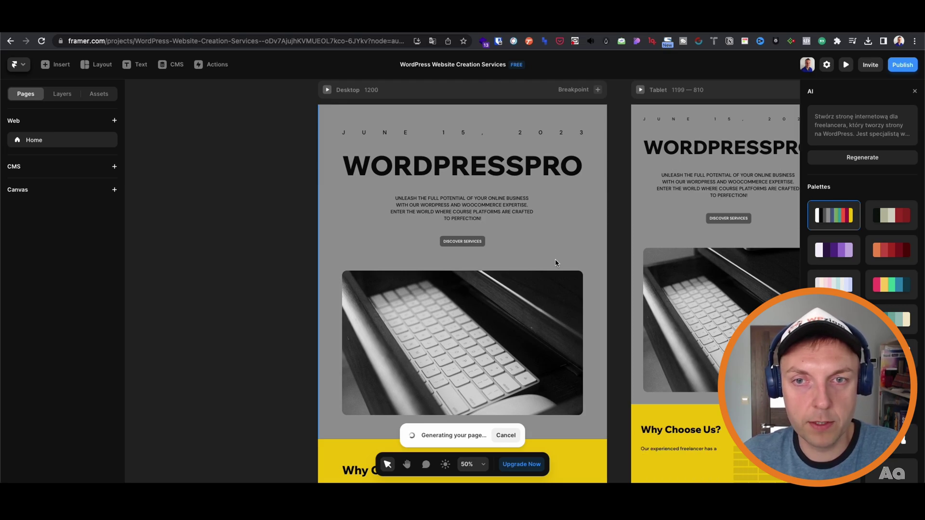
scroll(555, 262, "down", 5)
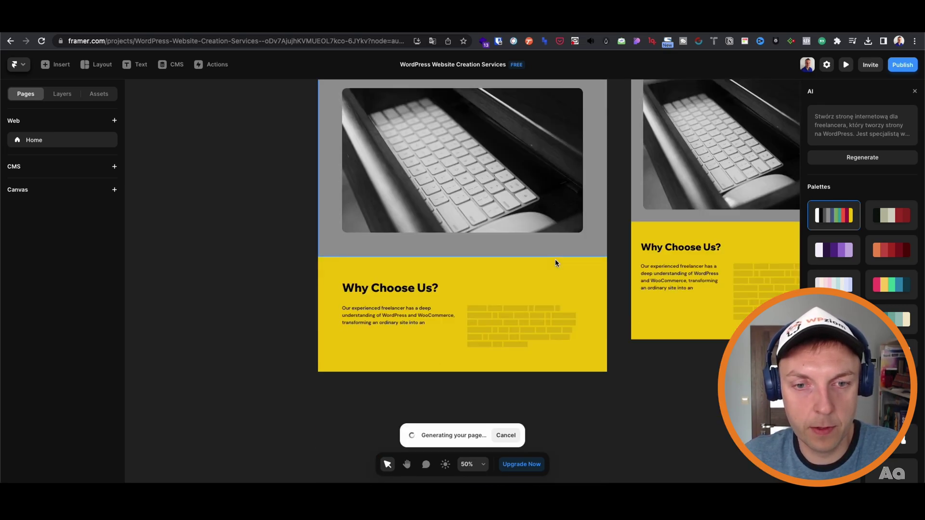
scroll(555, 263, "down", 1)
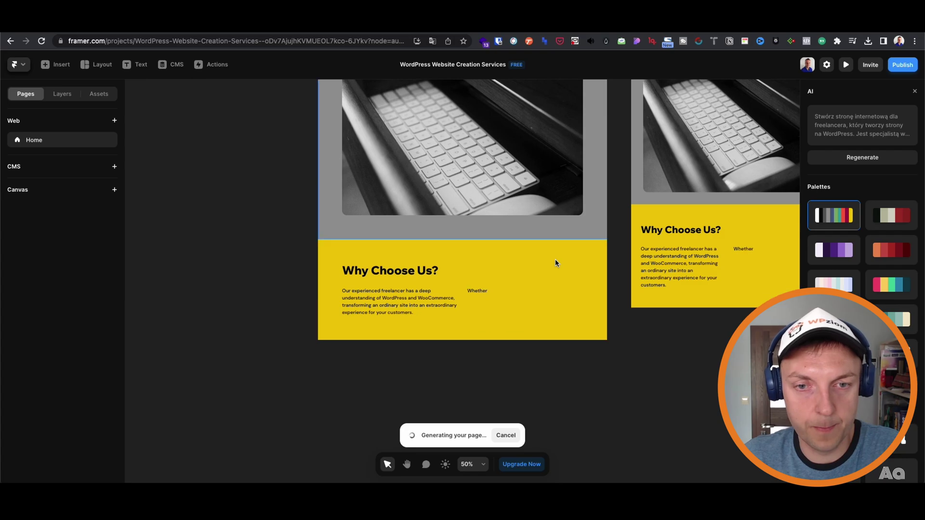
scroll(555, 262, "down", 1)
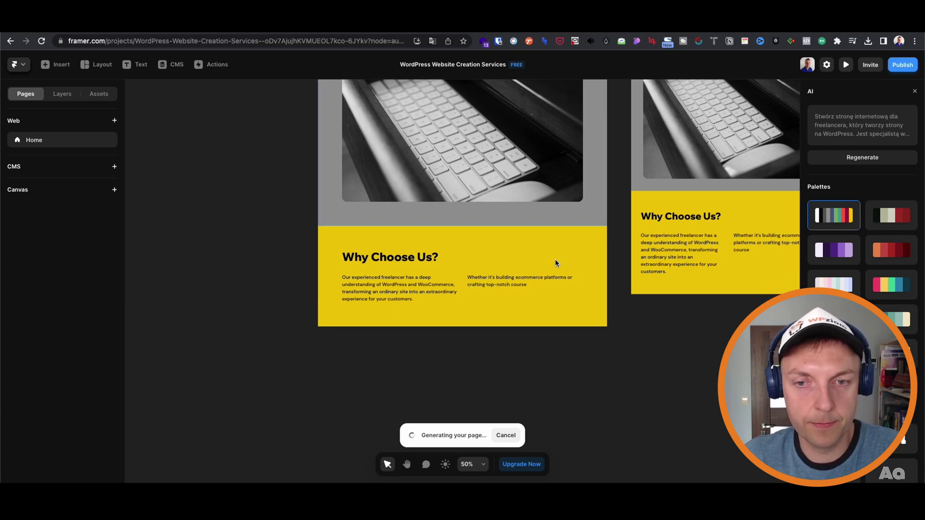
scroll(556, 262, "up", 5)
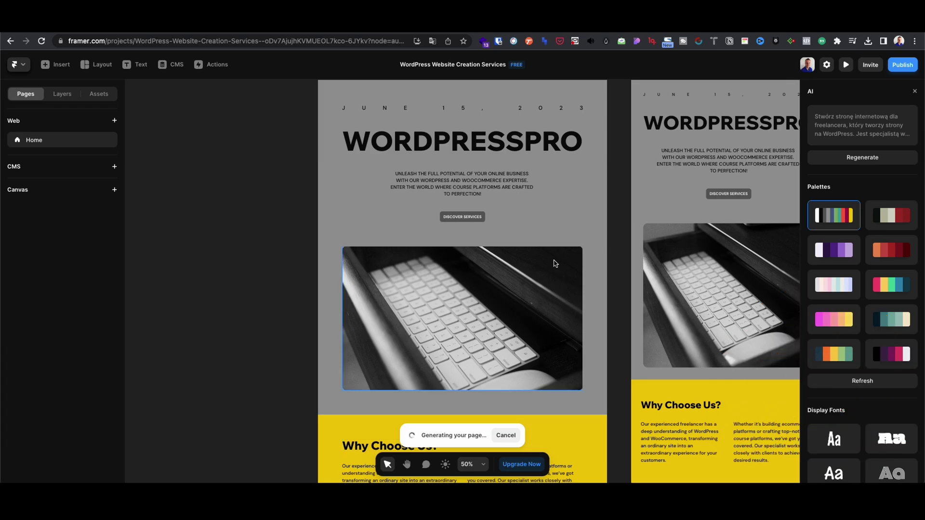
scroll(553, 259, "down", 8)
scroll(537, 292, "up", 10)
scroll(536, 292, "down", 11)
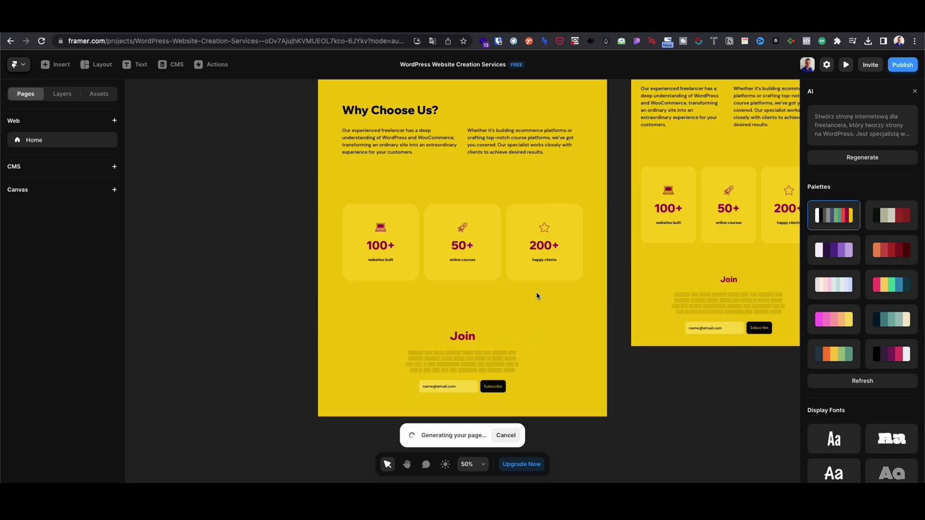
scroll(537, 295, "up", 4)
scroll(536, 295, "down", 8)
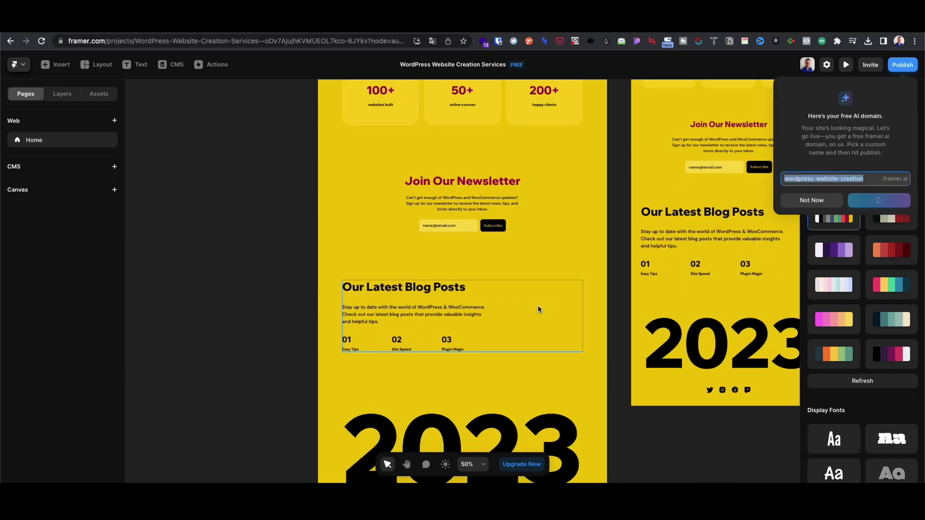
scroll(615, 361, "down", 1)
scroll(614, 361, "down", 3)
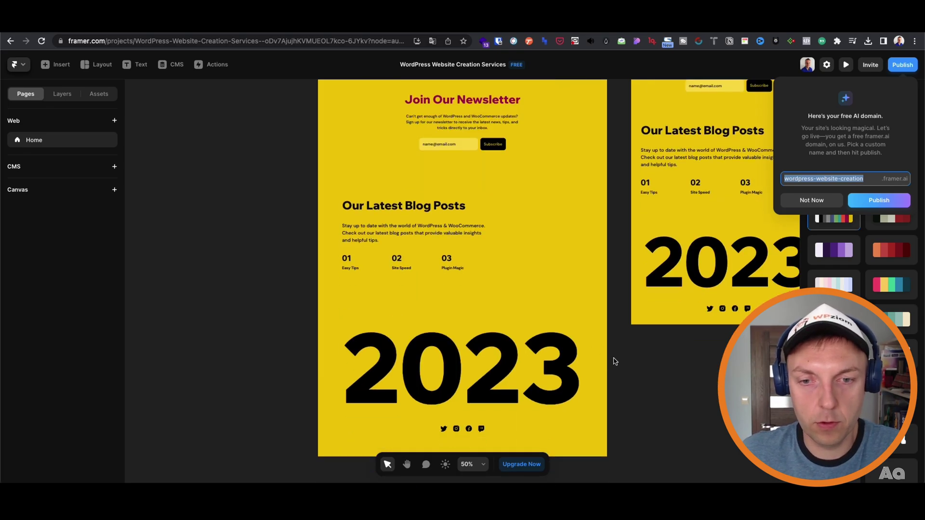
scroll(614, 361, "up", 10)
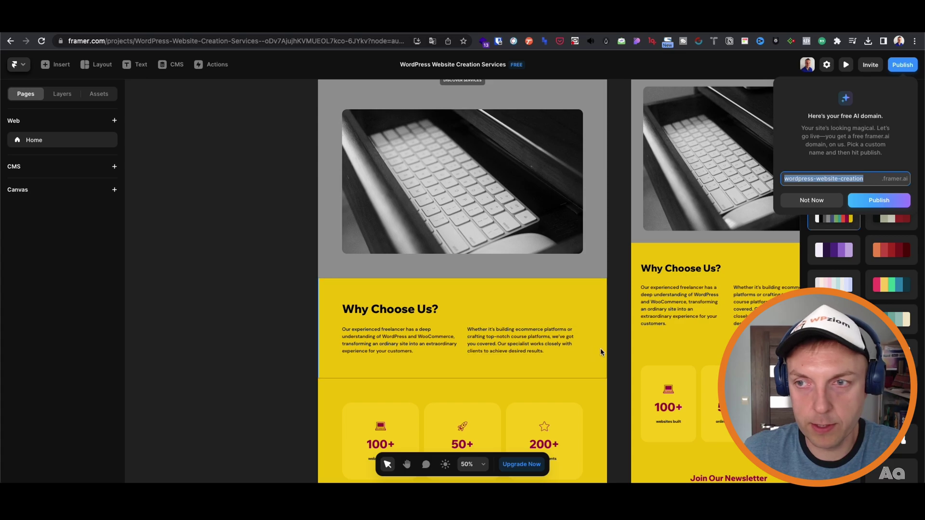
Step: Publish the generated site to the free domain wordpress-website-creation.framer.ai
left_click(876, 201)
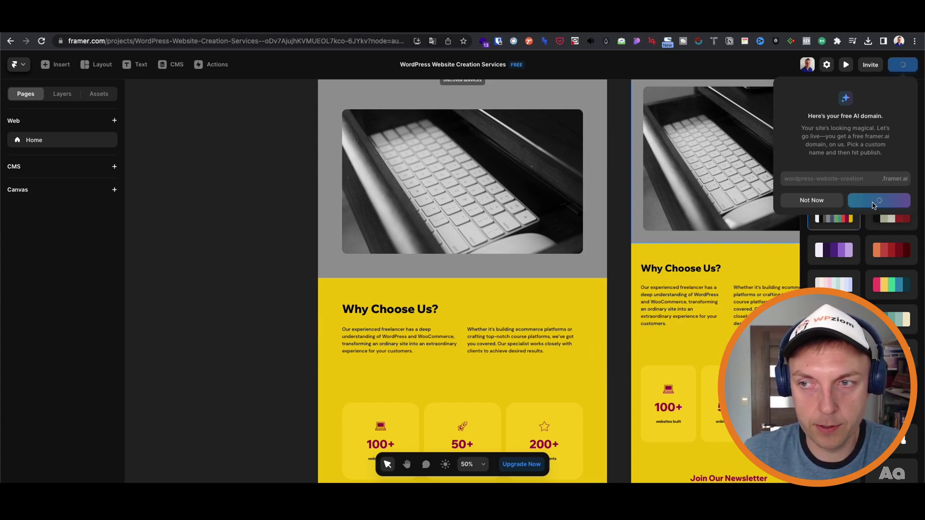
left_click(246, 255)
scroll(337, 285, "up", 3)
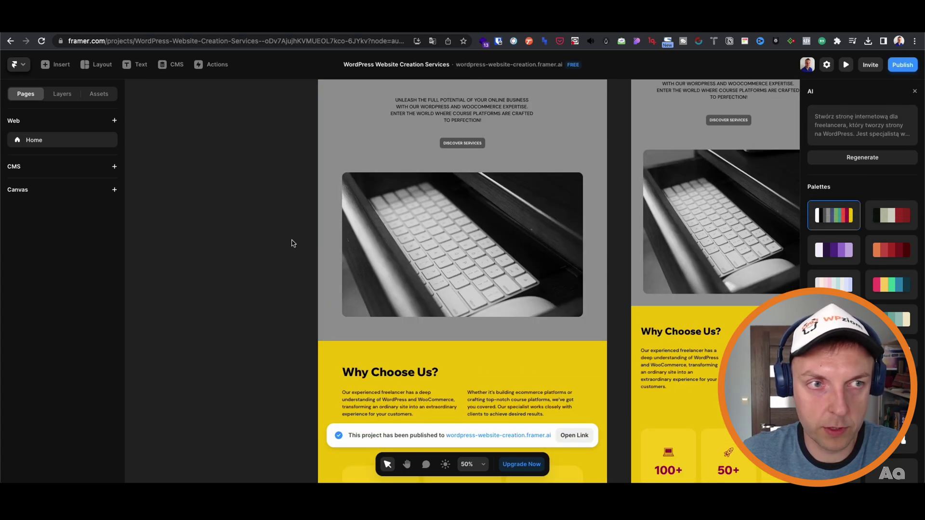
scroll(281, 147, "up", 3)
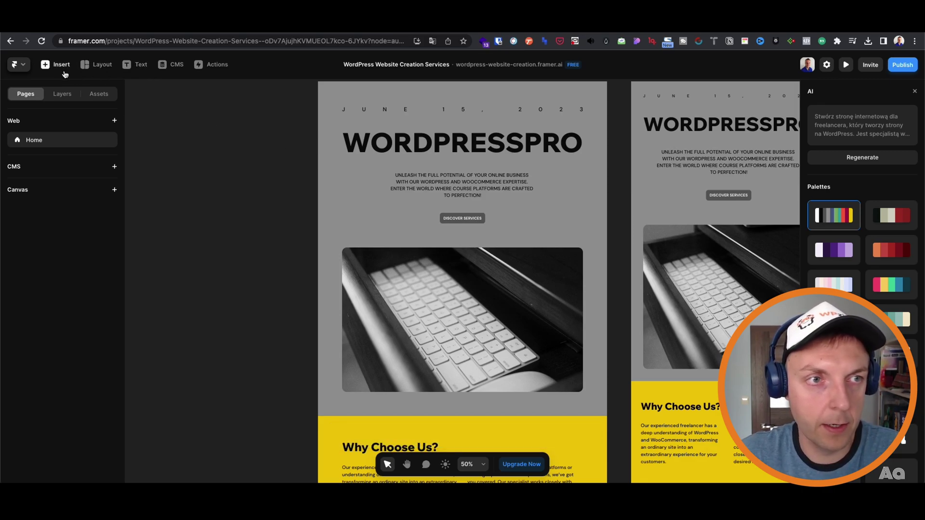
Step: Return to the project overview and open the project "Tworzenie stron na WordPress + WooCommerce + Tutor LMS Learndash"
left_click(14, 67)
left_click(175, 107)
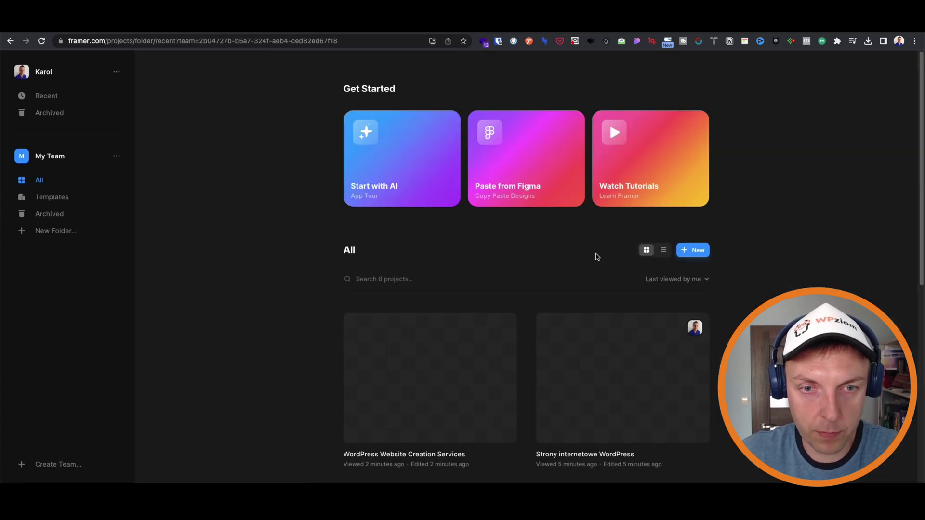
scroll(597, 257, "down", 3)
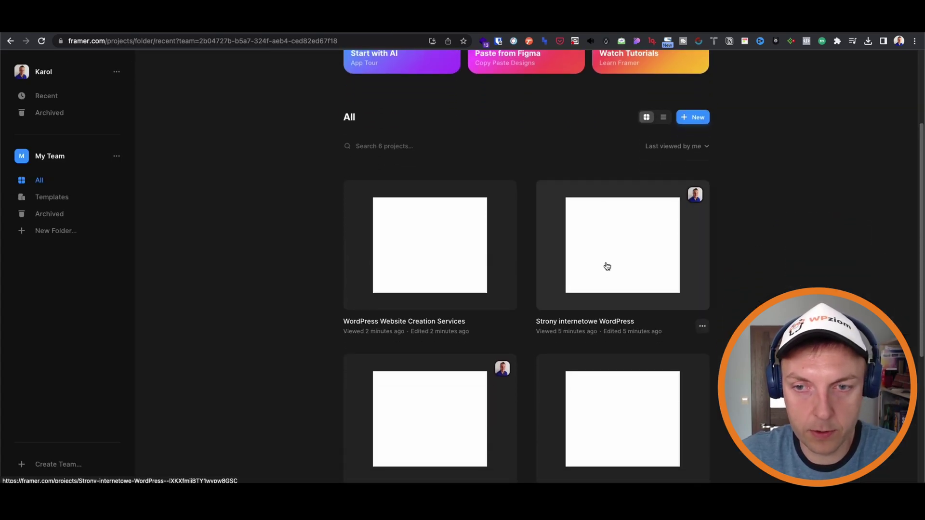
left_click(607, 266)
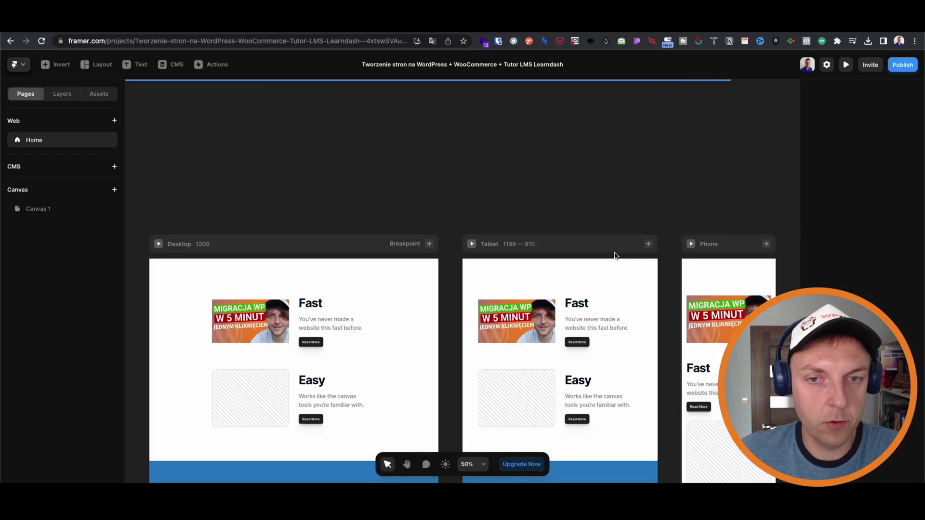
scroll(395, 312, "down", 15)
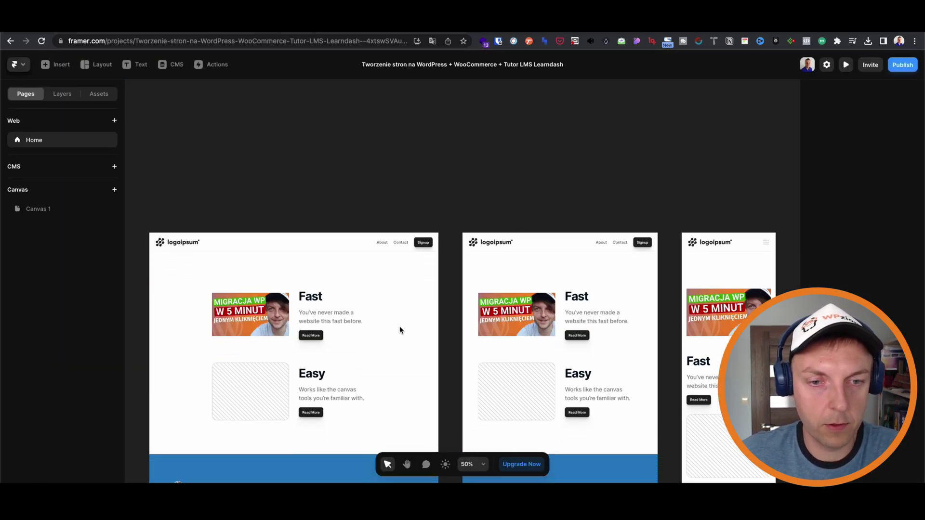
scroll(400, 327, "up", 15)
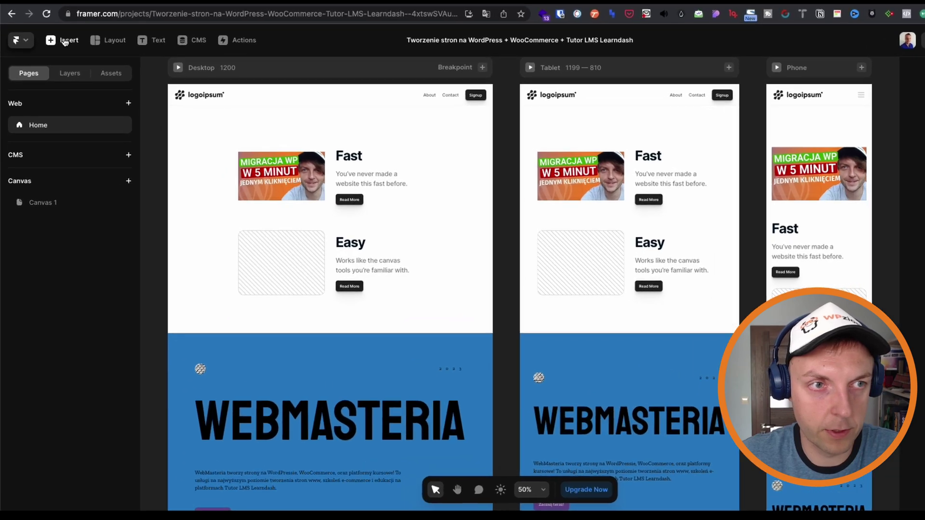
Step: Remove the section with the Fast and Easy blocks between the top bar and the WEBMASTERIA hero
left_click(64, 42)
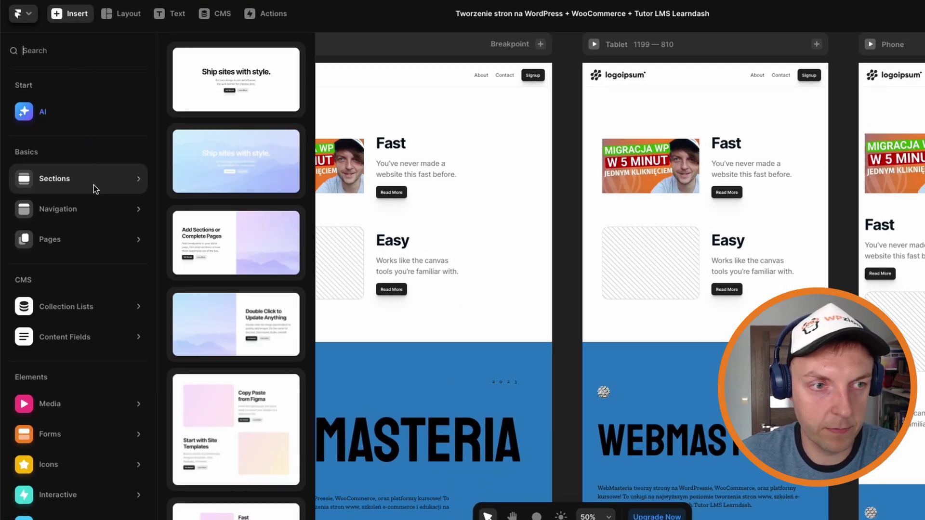
mouse_move(86, 214)
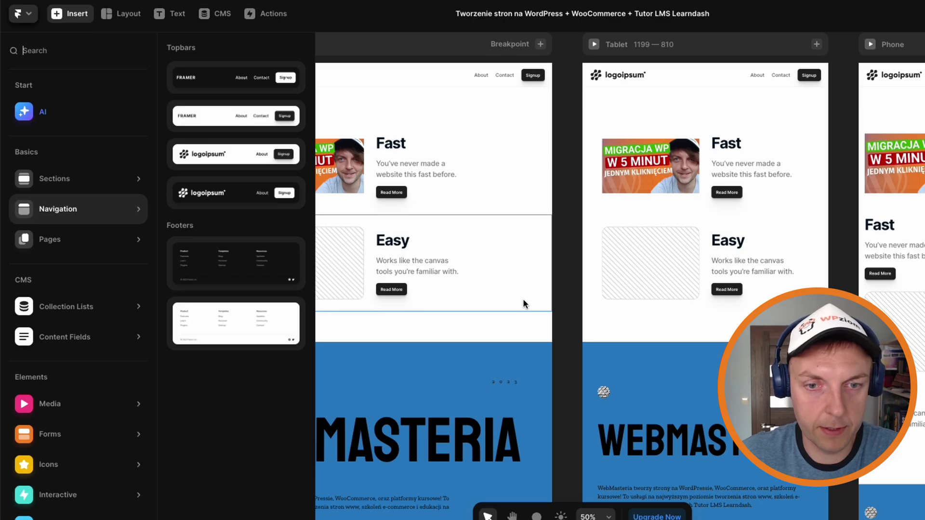
left_click(520, 319)
key("ctrl+z")
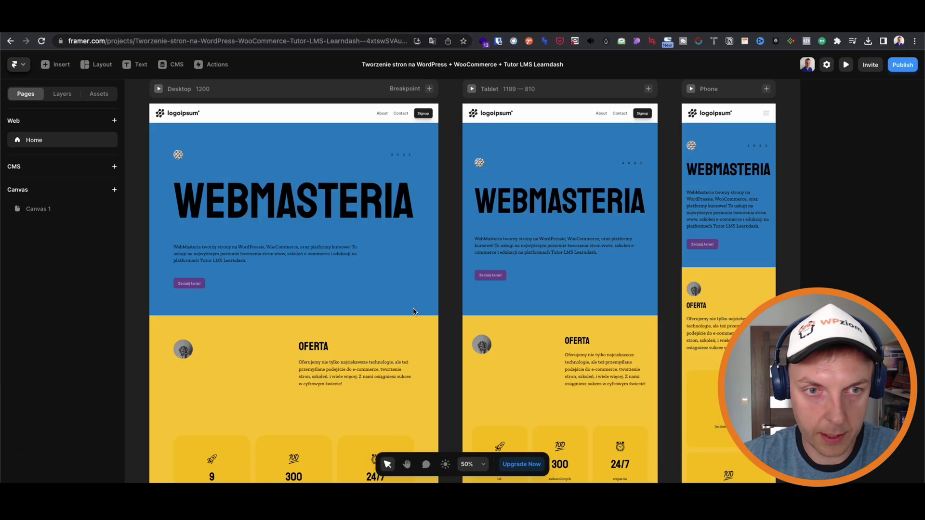
Step: Examine the WEBMASTERIA page across its breakpoints, covering the hero, offer, statistics, newsletter and footer sections
scroll(424, 295, "down", 6)
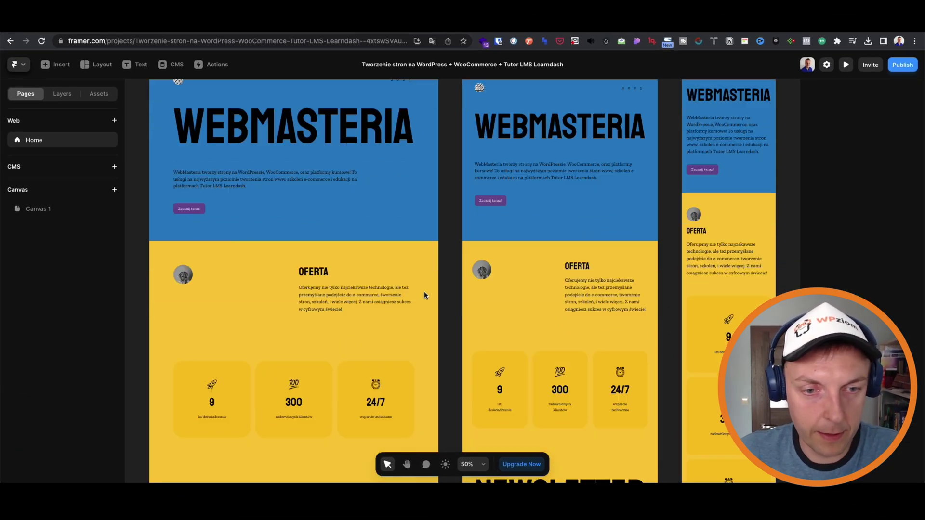
scroll(424, 293, "down", 3)
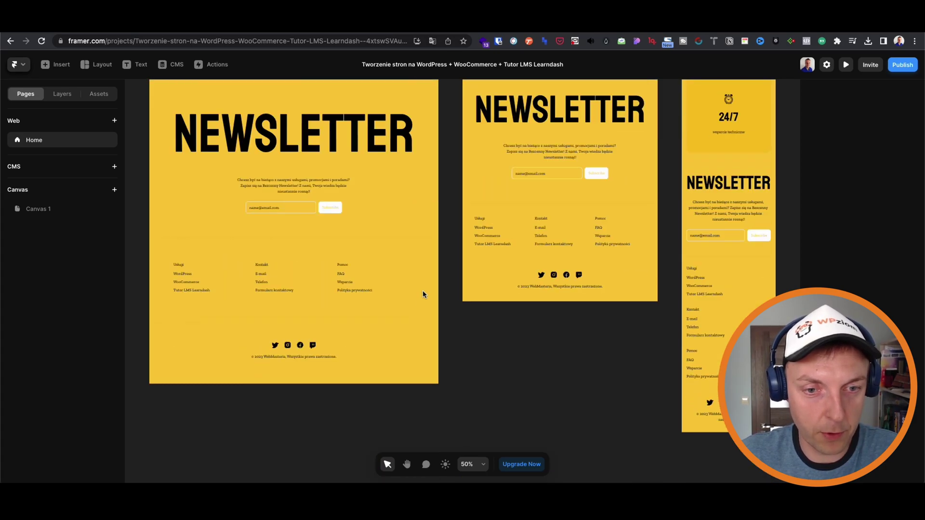
scroll(419, 296, "up", 2)
scroll(417, 298, "up", 4)
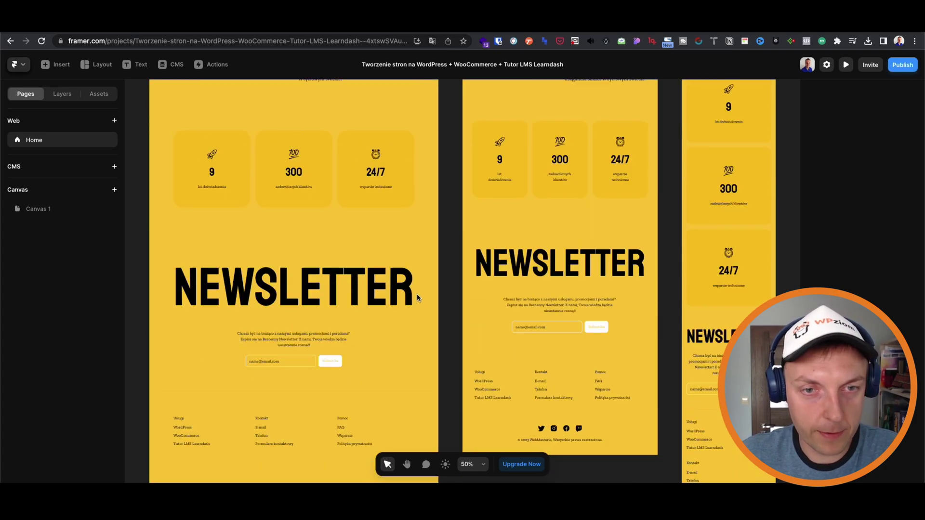
scroll(417, 297, "up", 2)
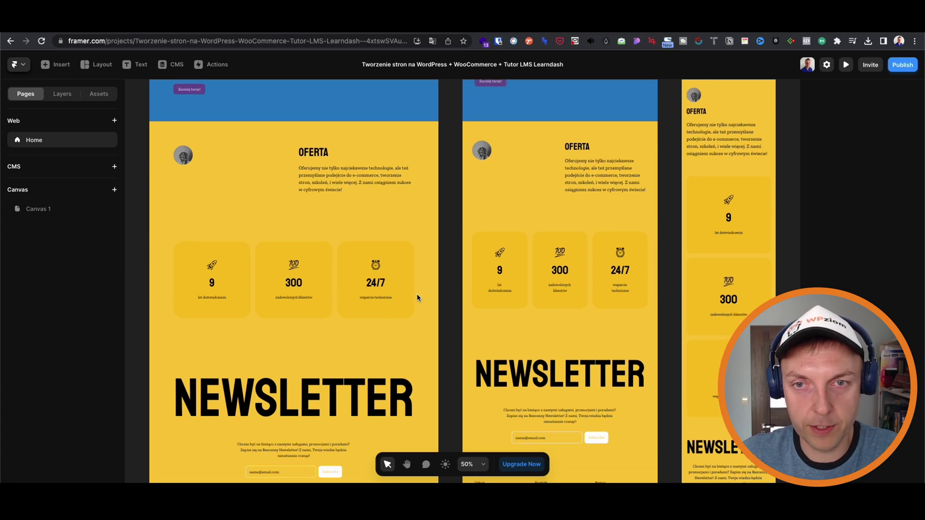
scroll(537, 294, "up", 3)
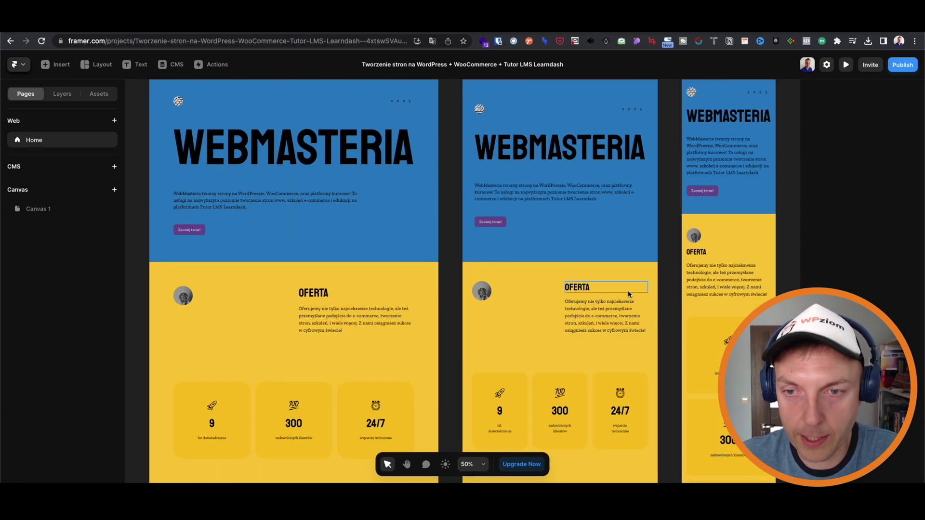
scroll(624, 278, "up", 2)
scroll(443, 279, "down", 1)
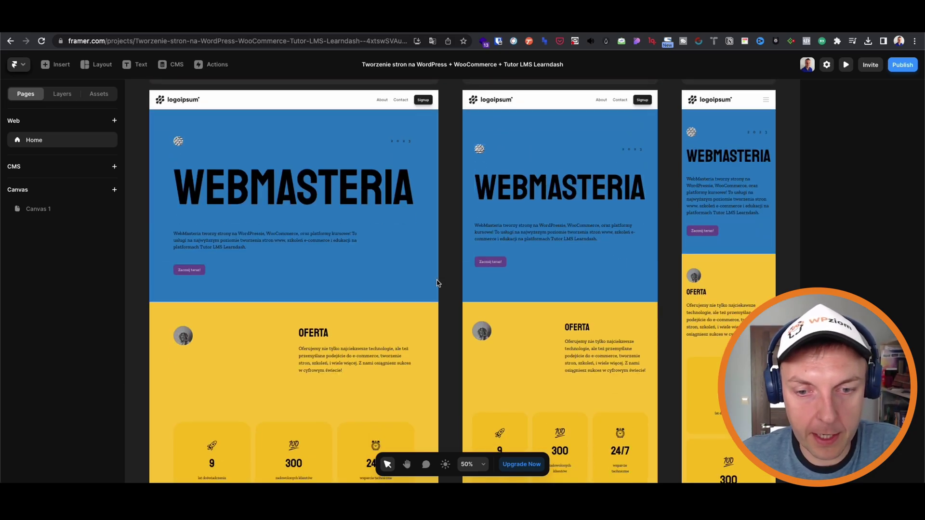
left_click(407, 464)
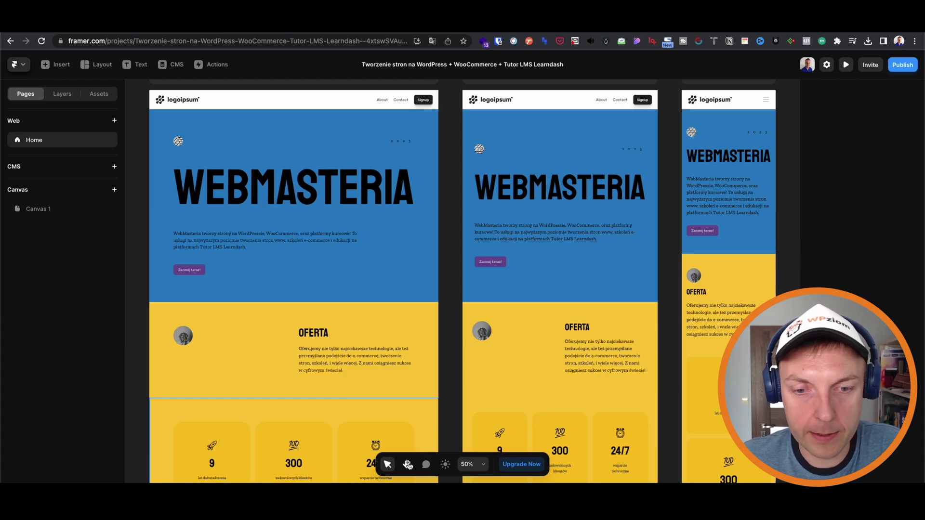
mouse_move(515, 312)
left_mouse_down()
mouse_move(407, 310)
mouse_move(553, 309)
mouse_move(528, 310)
left_mouse_up()
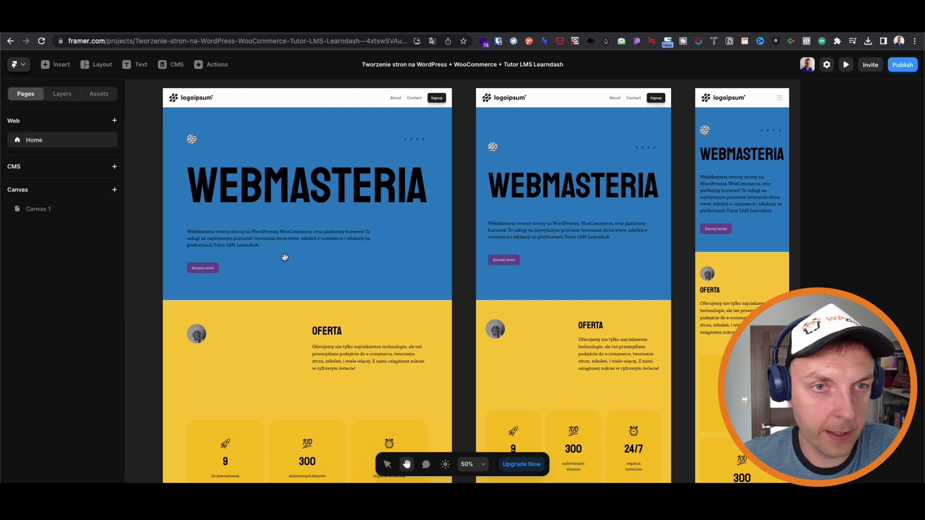
Step: Delete the white logoipsum top bar from the desktop page
left_click(387, 464)
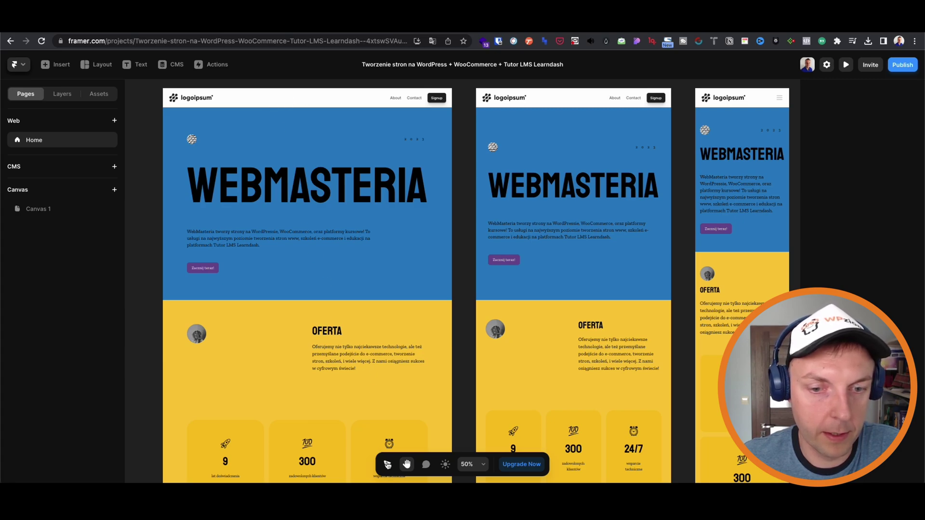
left_click(302, 103)
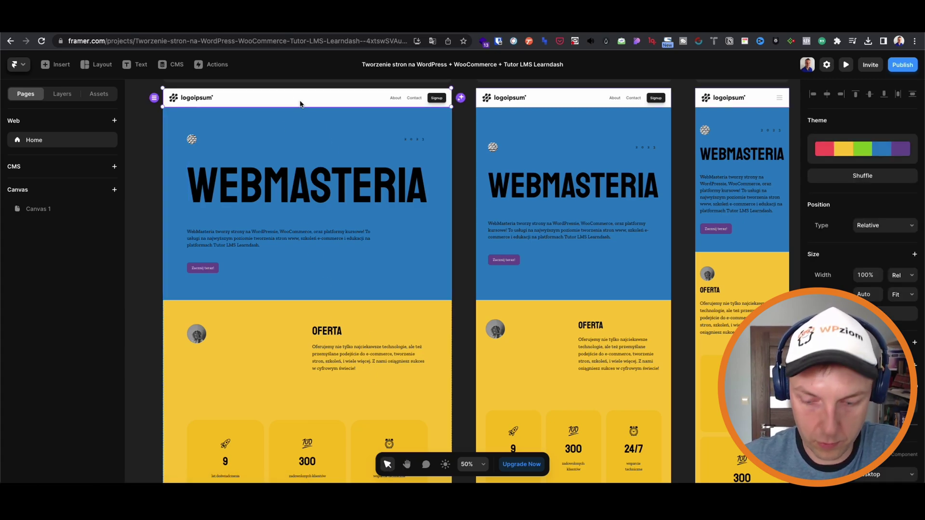
key("Delete")
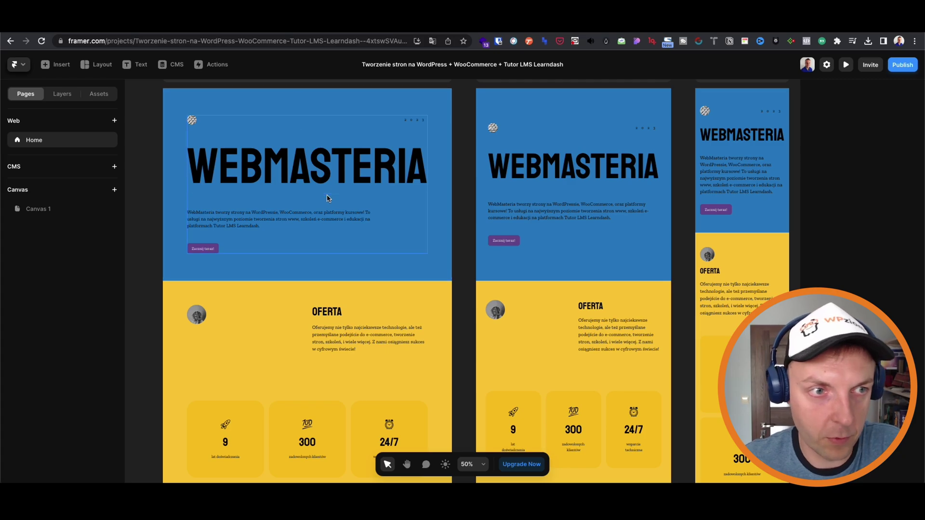
Step: Insert the dark logoipsum top bar and move it above the WEBMASTERIA hero on the desktop page
left_click(56, 65)
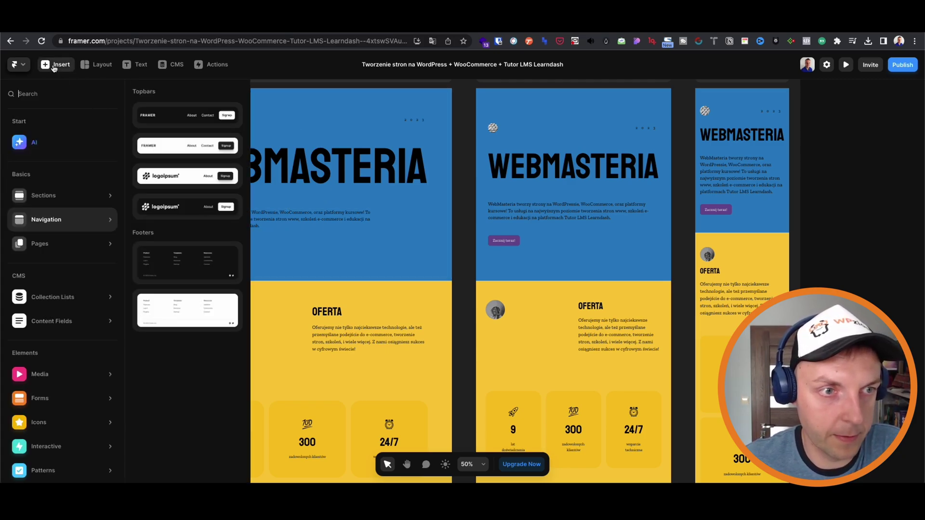
mouse_move(97, 221)
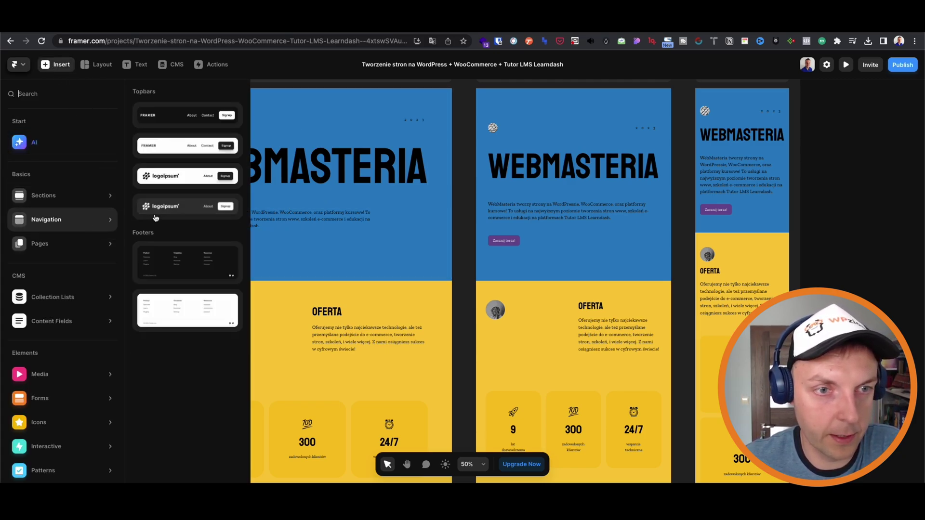
left_click(185, 206)
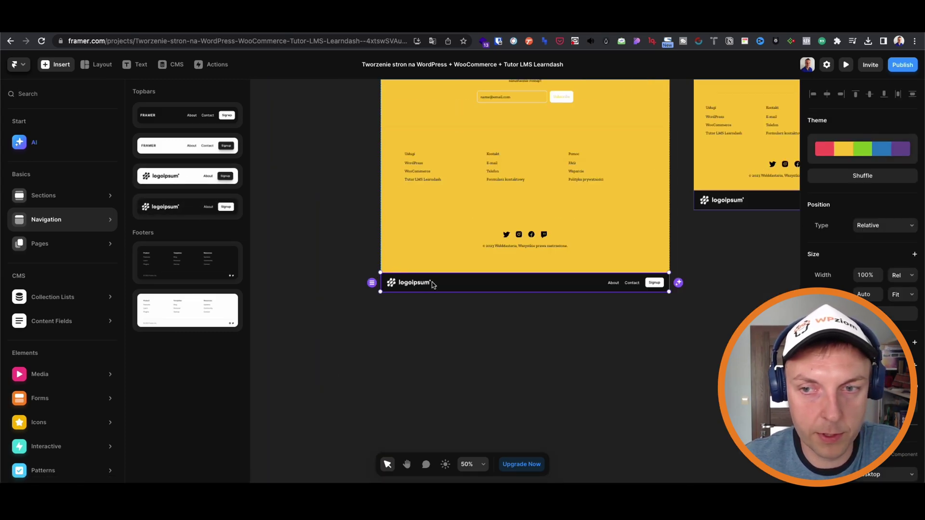
left_click_drag(433, 284, 439, 93)
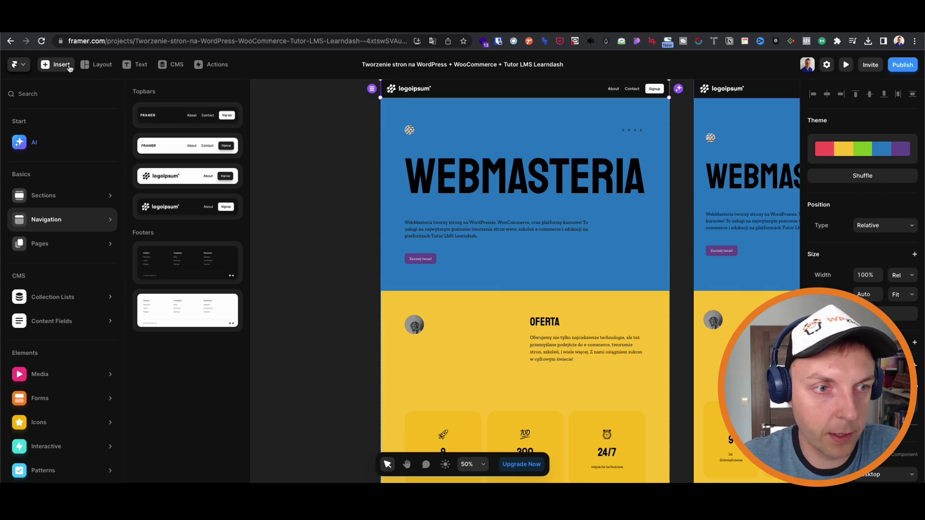
Step: Browse the insertable page templates, CMS content fields, collection lists, forms and media elements
left_click(96, 243)
scroll(182, 268, "down", 3)
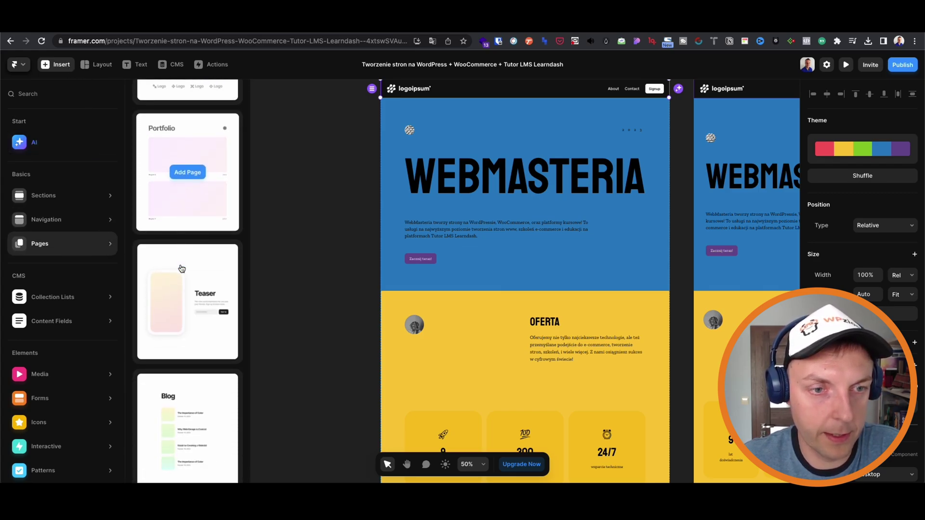
scroll(182, 268, "down", 2)
mouse_move(94, 327)
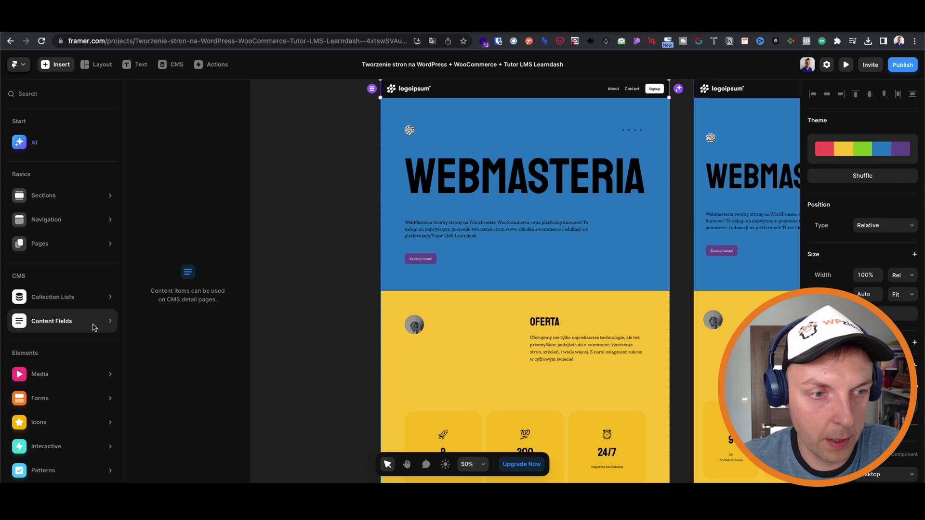
mouse_move(89, 300)
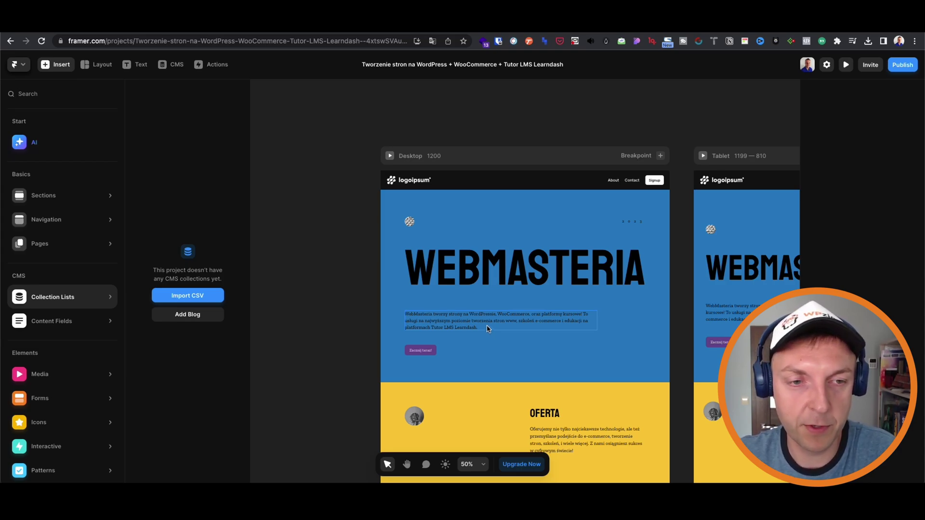
scroll(608, 314, "down", 1)
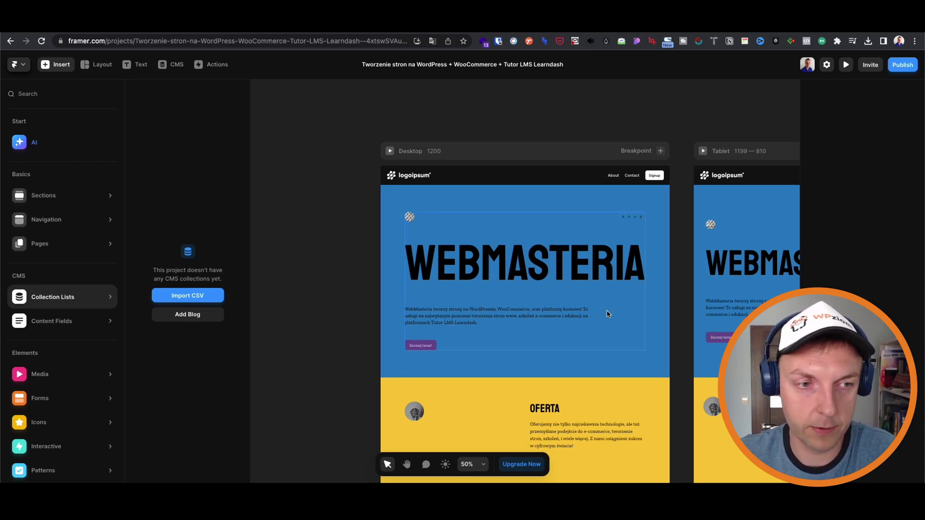
mouse_move(89, 398)
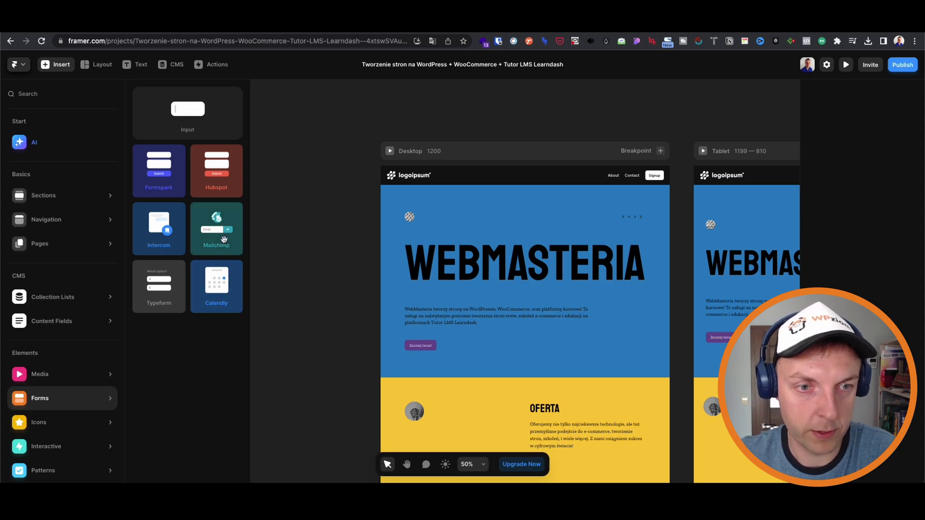
mouse_move(82, 372)
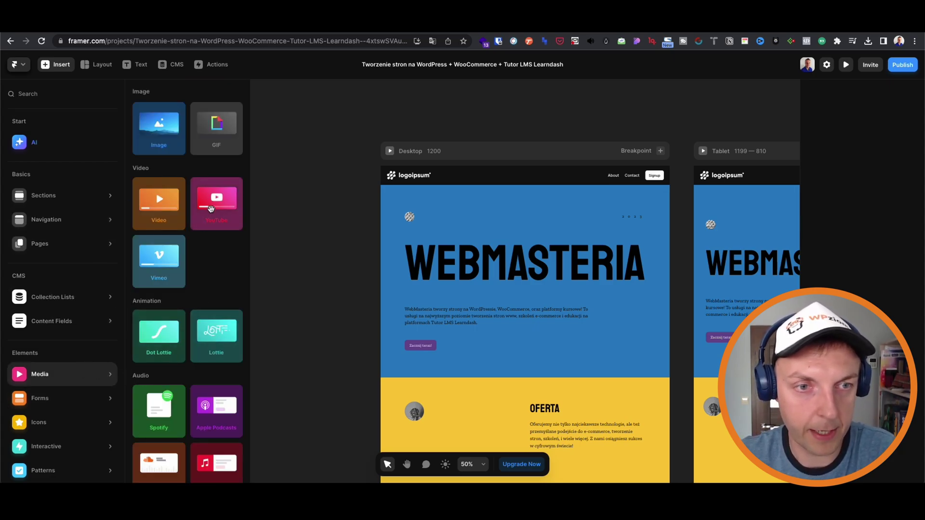
scroll(451, 356, "down", 15)
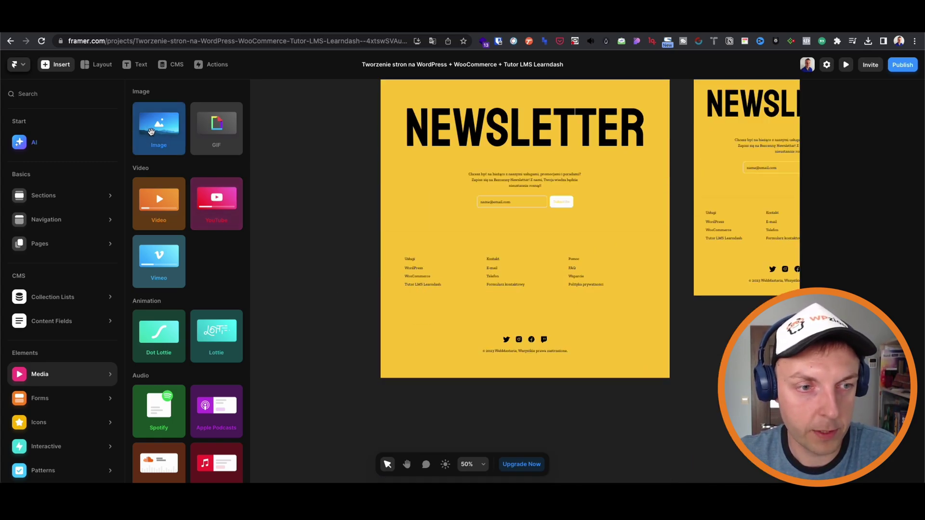
Step: Insert the ready-made Fast and Easy features section between the newsletter and footer of the desktop page
mouse_move(107, 196)
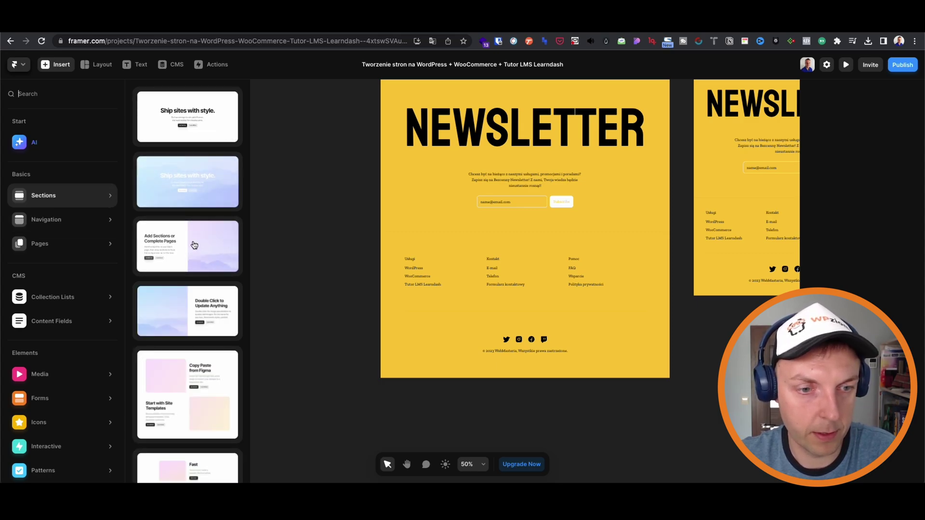
scroll(194, 306, "down", 2)
scroll(193, 305, "down", 1)
scroll(186, 326, "down", 2)
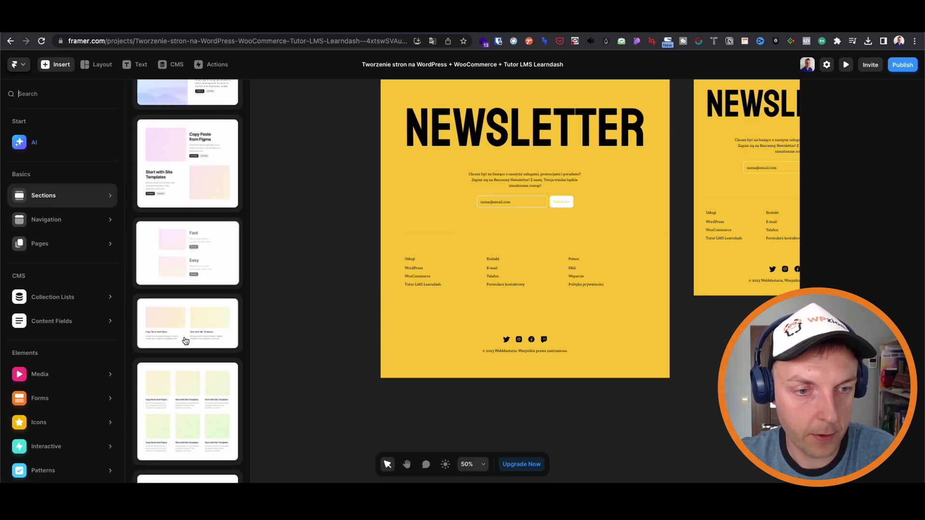
left_click_drag(182, 258, 646, 302)
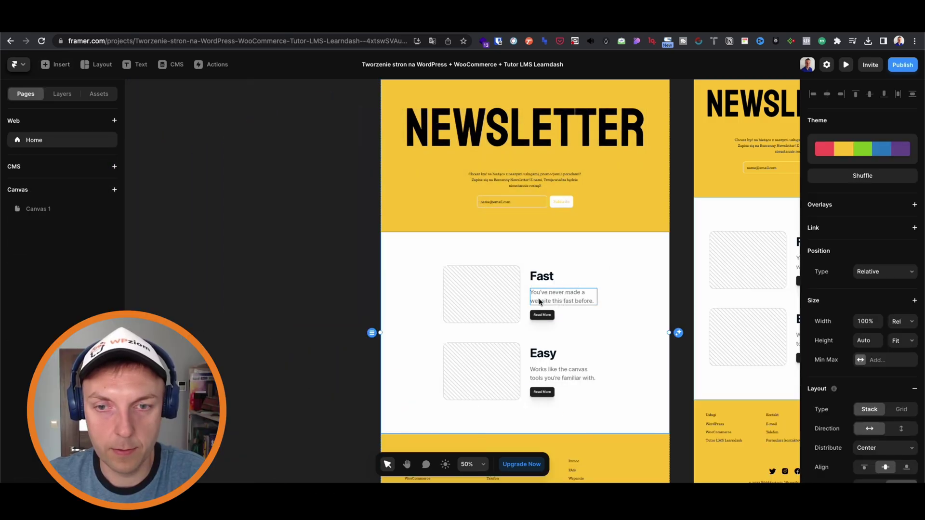
Step: Fill the image placeholder beside the Fast heading with migracja-wordpress.png and try the Stretch sizing
left_click(480, 292)
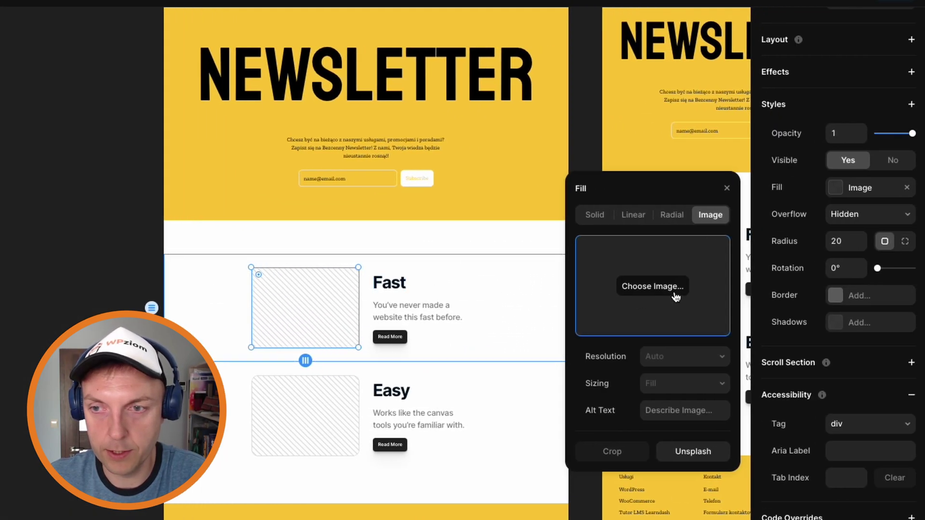
left_click(652, 286)
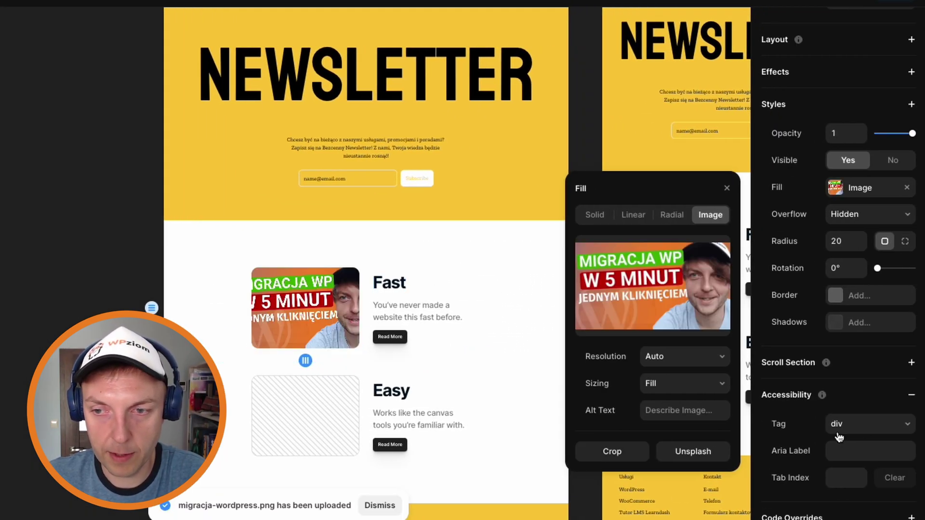
left_click(706, 385)
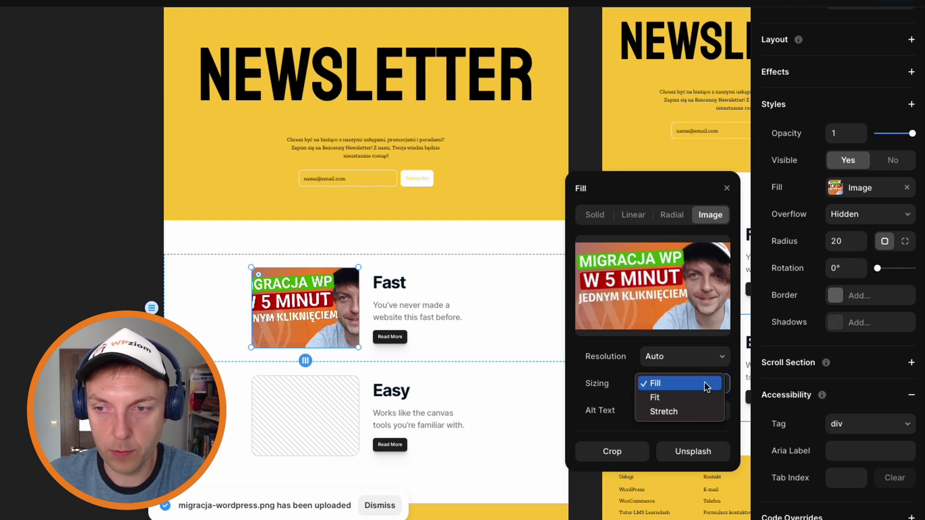
left_click(693, 412)
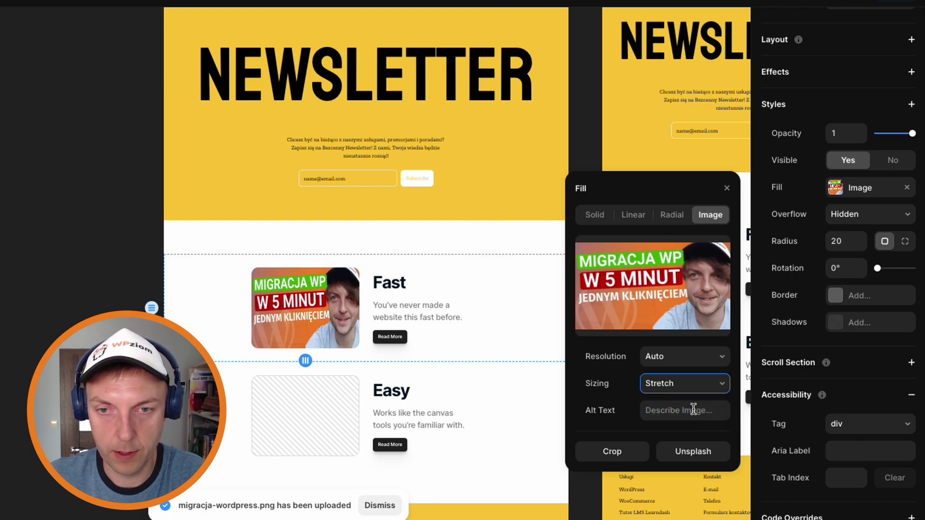
Step: Set the sizing of the image beside Fast to Fit and enlarge its frame on the canvas
left_click(678, 384)
left_click(675, 369)
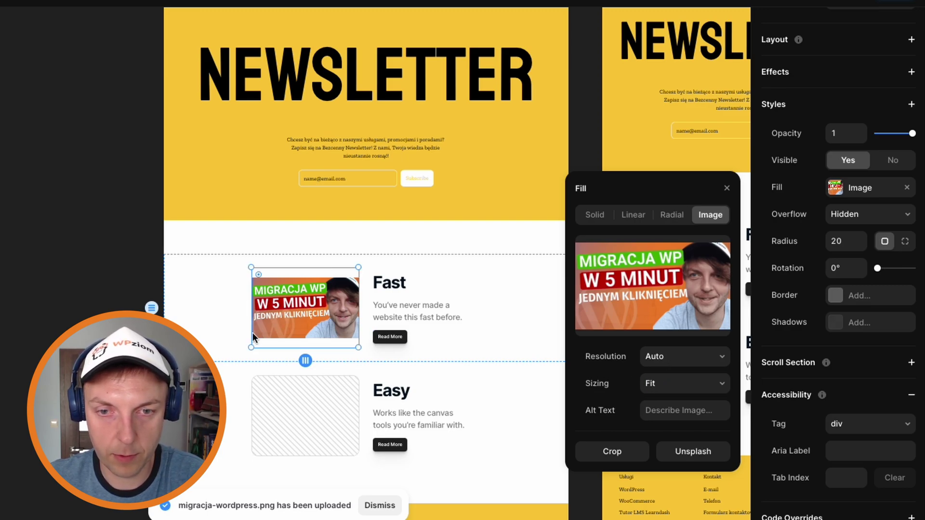
left_click_drag(248, 270, 218, 252)
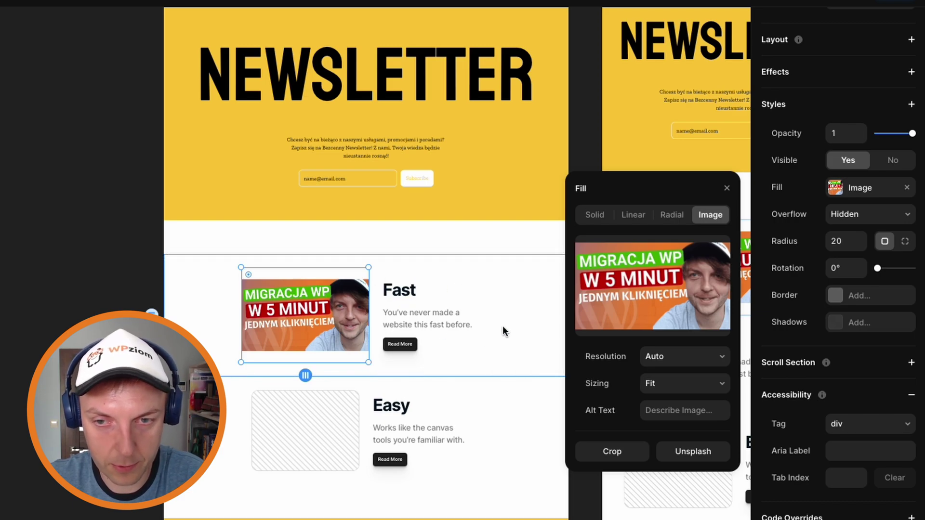
left_click(516, 316)
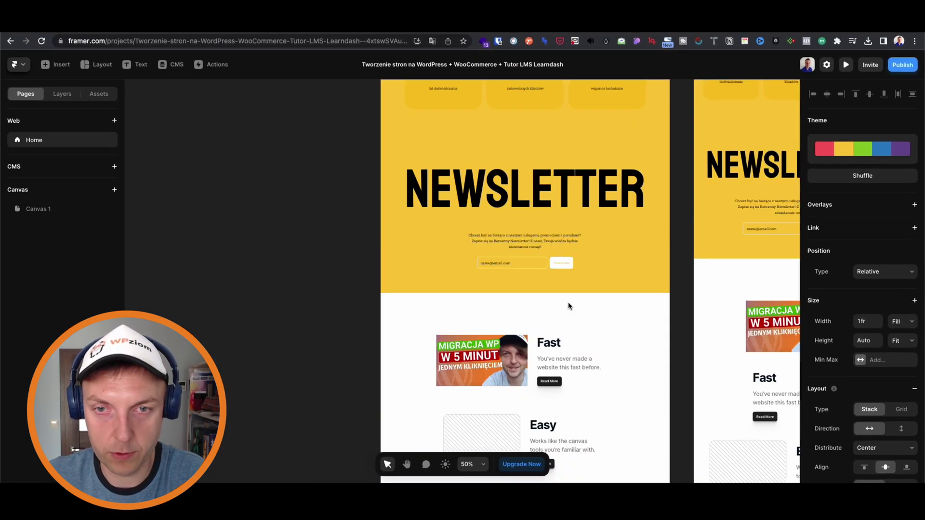
Step: Generate with AI from the prompt "Dopisz jedną sekcję, która będzie miała formularz kontaktowy."
scroll(569, 306, "up", 10)
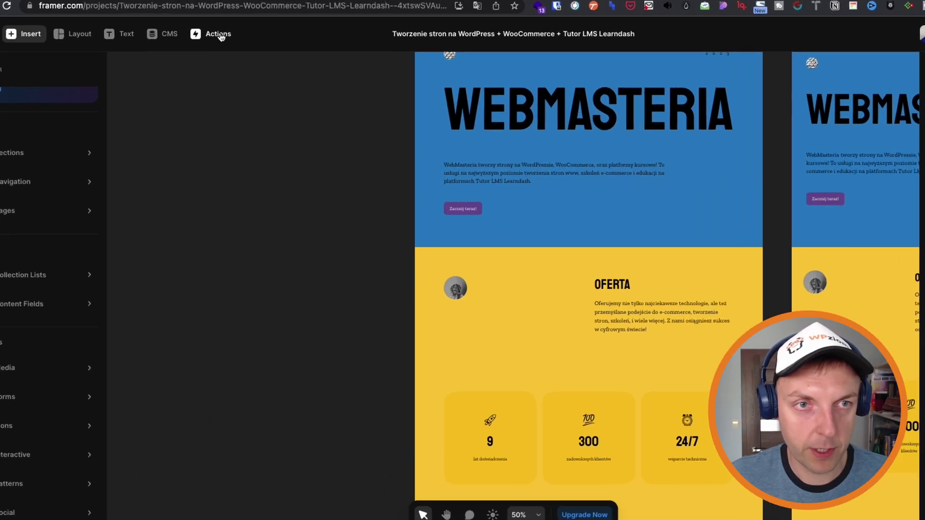
left_click(219, 66)
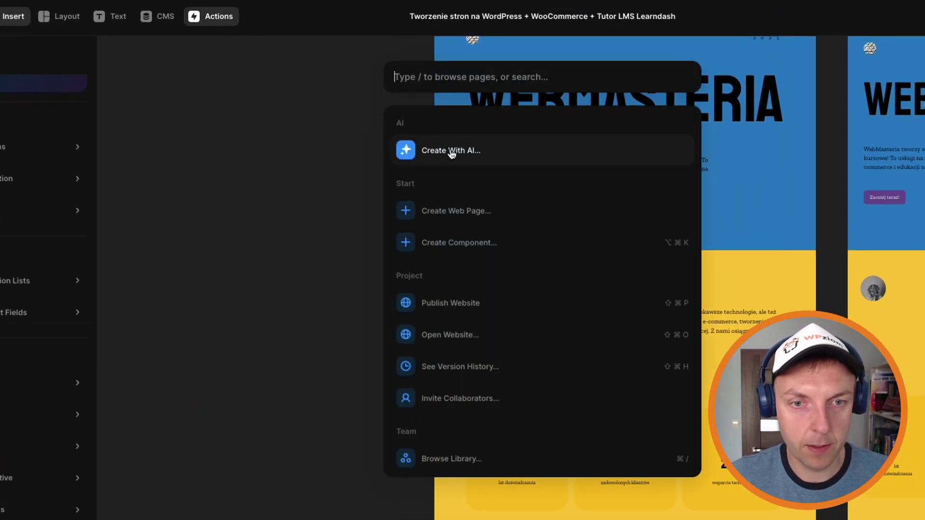
left_click(451, 152)
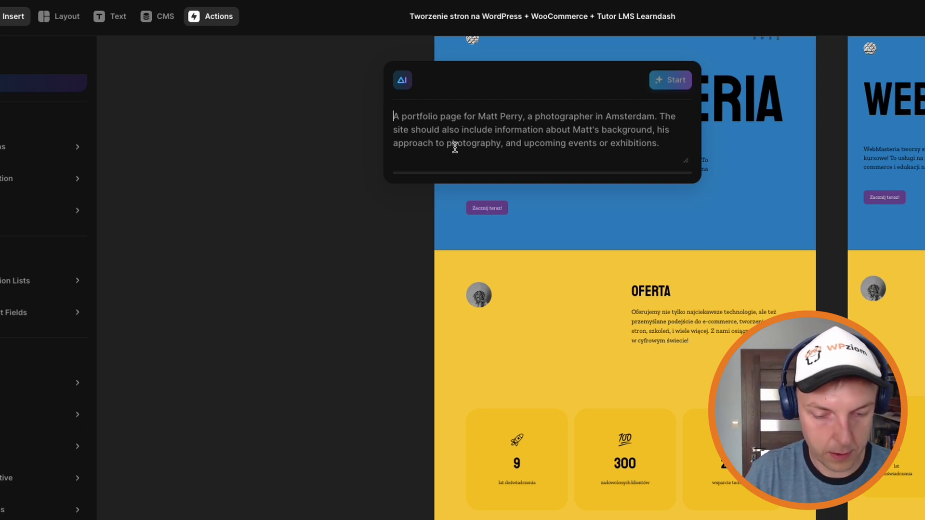
type("Dopisz jedną sekcję, któr")
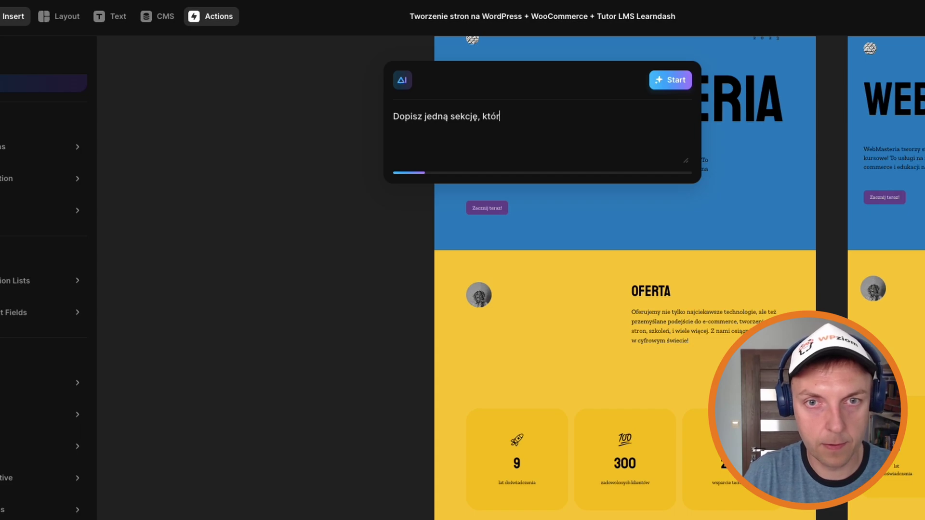
type("a będzie miała formularz kontaktowy/")
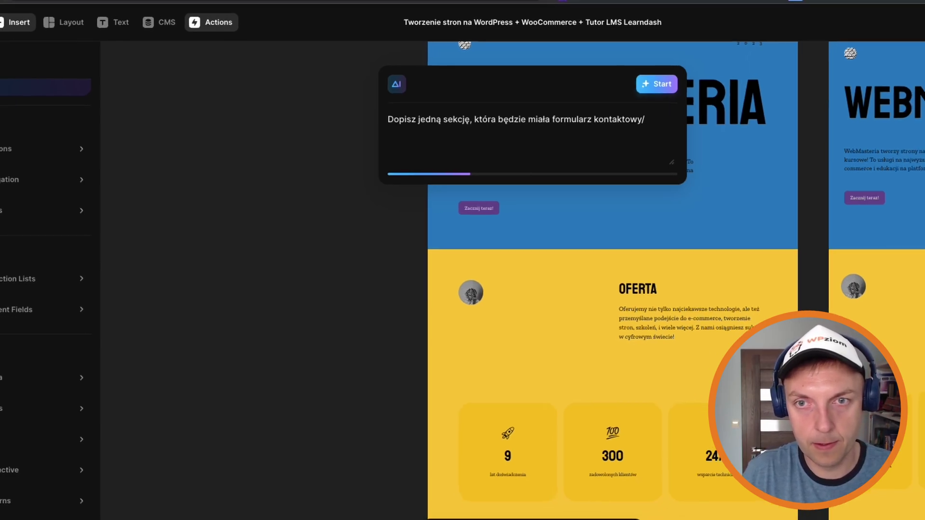
key("Return")
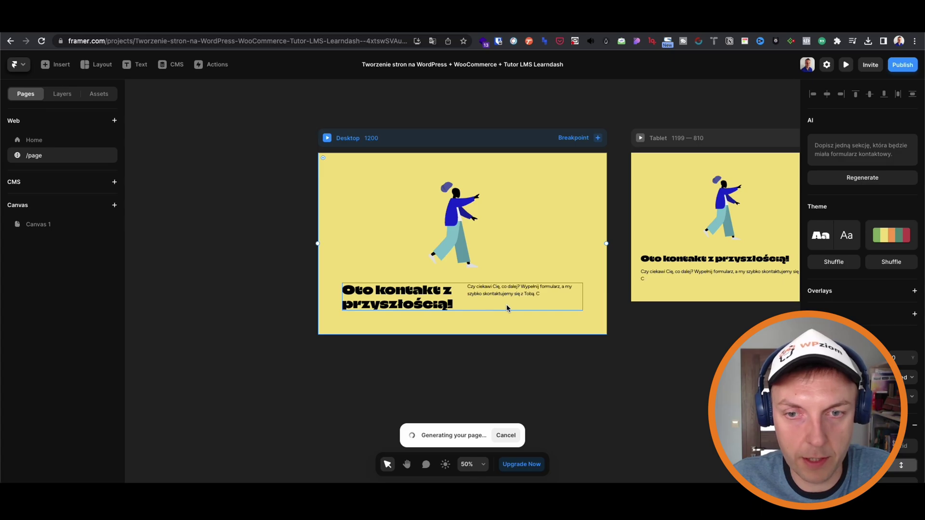
Step: Return to the Home page and shuffle the OFERTA section's colours to a white background with a purple heading
left_click(34, 140)
left_click(51, 158)
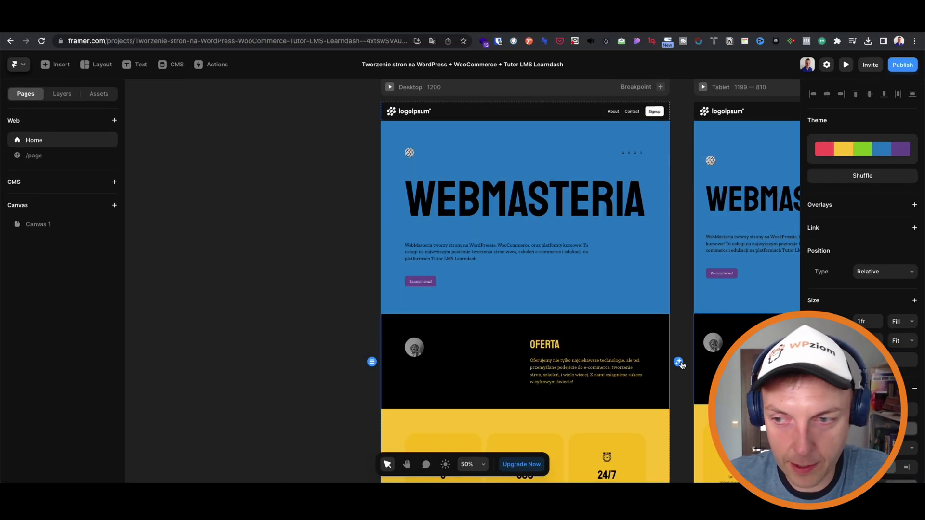
left_click(679, 363)
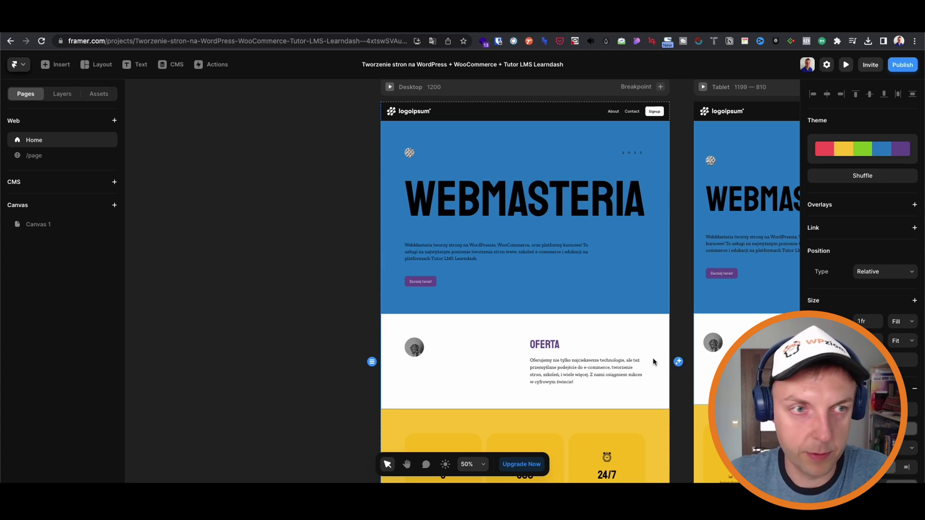
Step: Check the generated /page, return to Home and add the sample Blog collection to the CMS
left_click(47, 156)
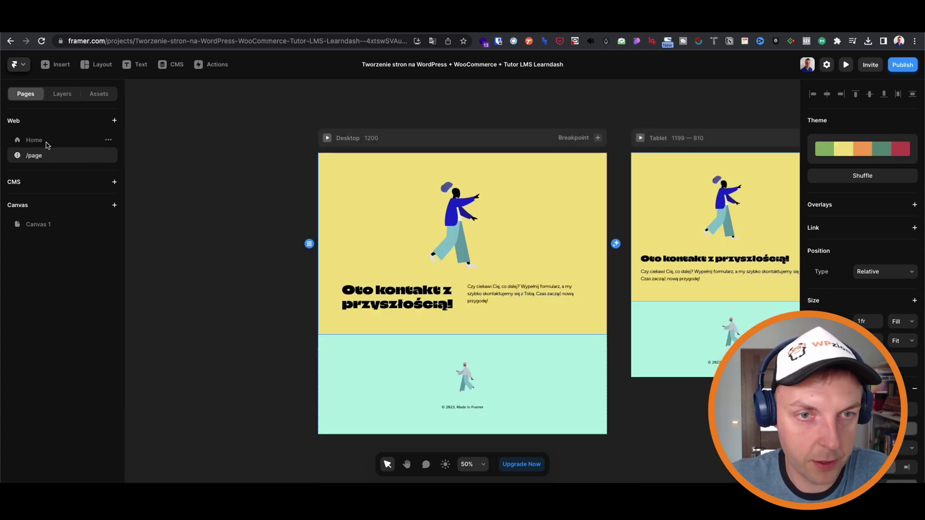
left_click(47, 146)
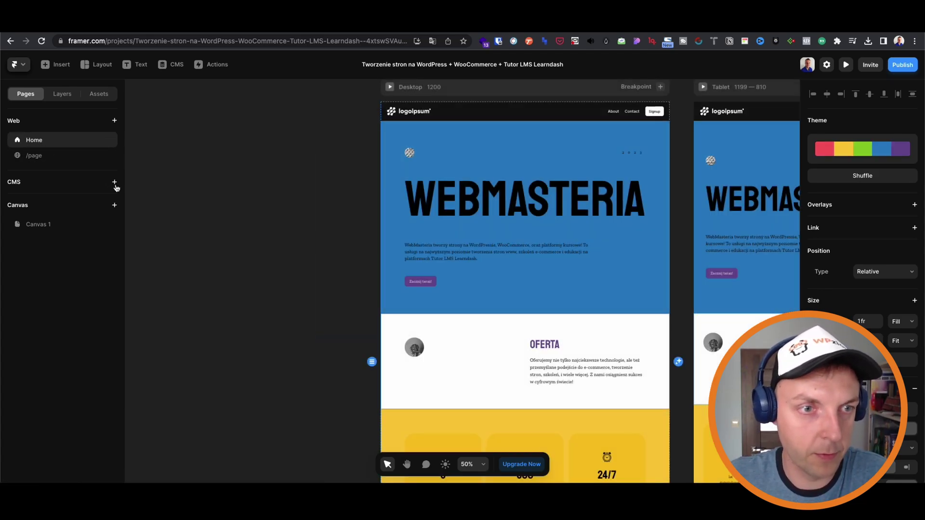
left_click(128, 193)
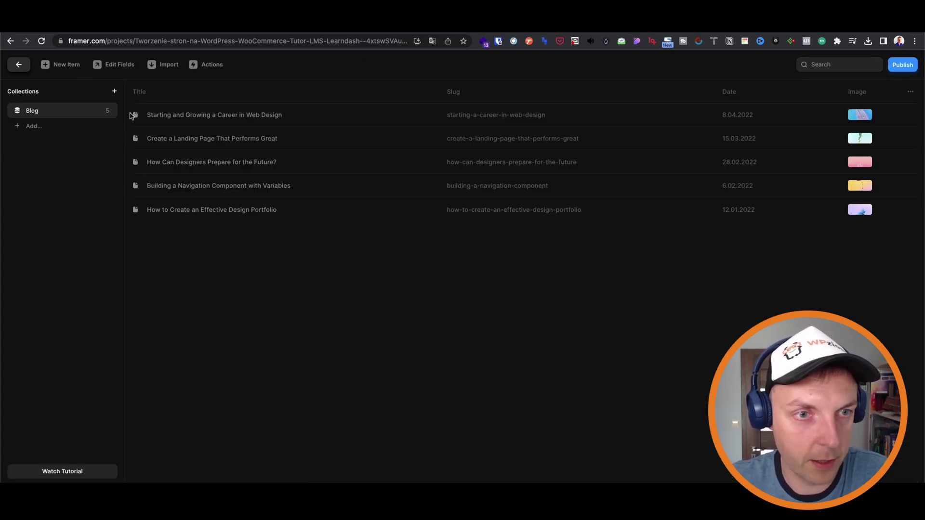
Step: Examine the fields and content of the blog items "Building a Navigation Component with Variables" and "Starting and Growing a Career in Web Design"
left_click(208, 187)
scroll(534, 325, "down", 4)
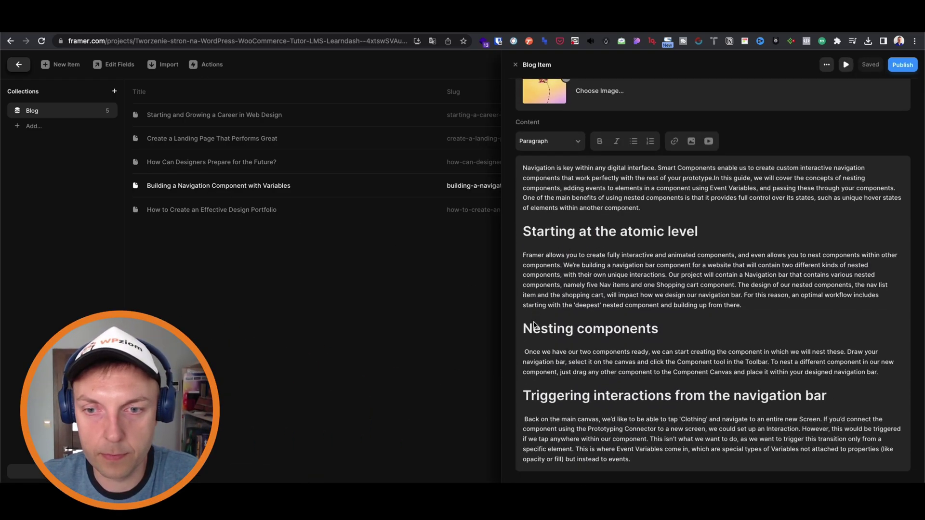
scroll(537, 324, "up", 4)
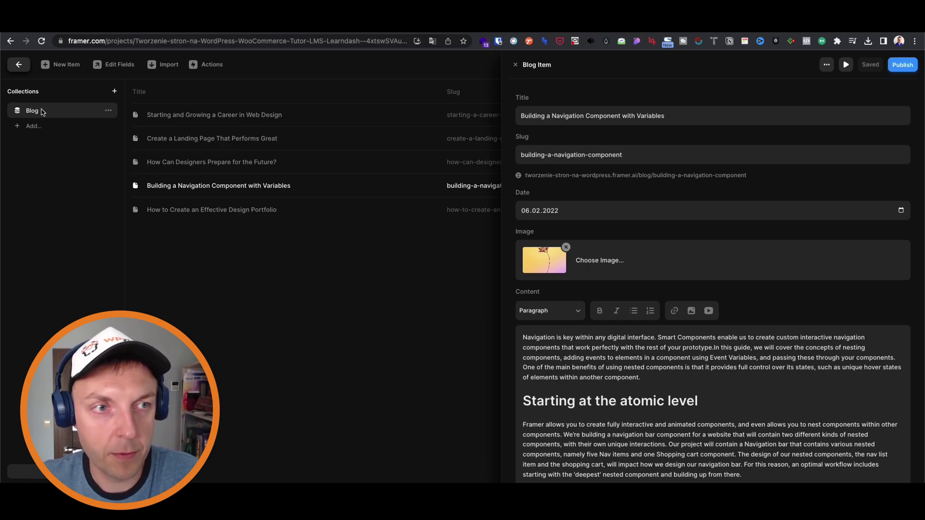
left_click(188, 116)
scroll(688, 266, "down", 5)
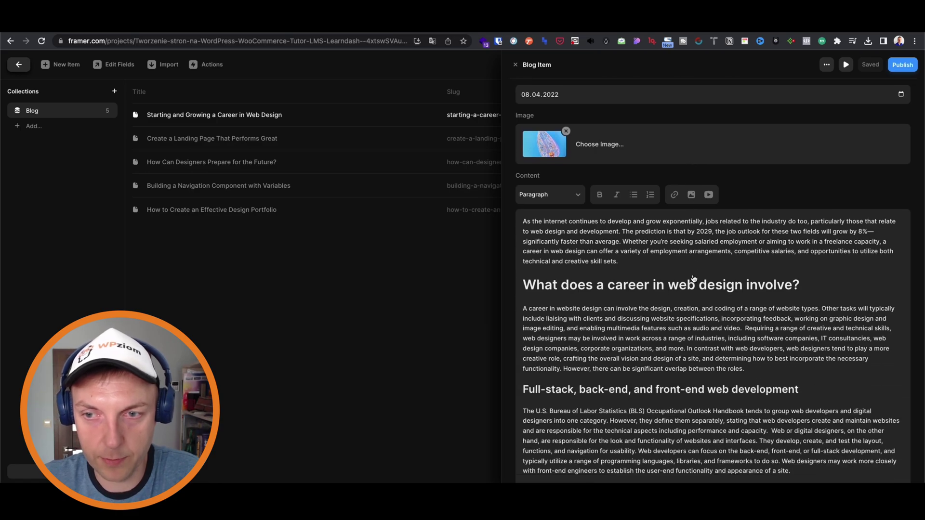
scroll(693, 273, "up", 5)
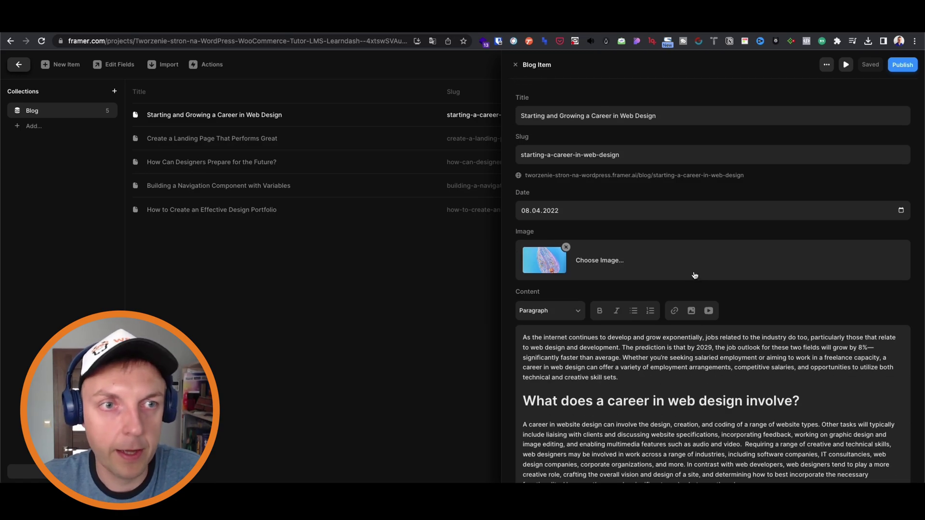
Step: Leave the CMS collection, look at the /blog page and go back to the Home page
left_click(17, 64)
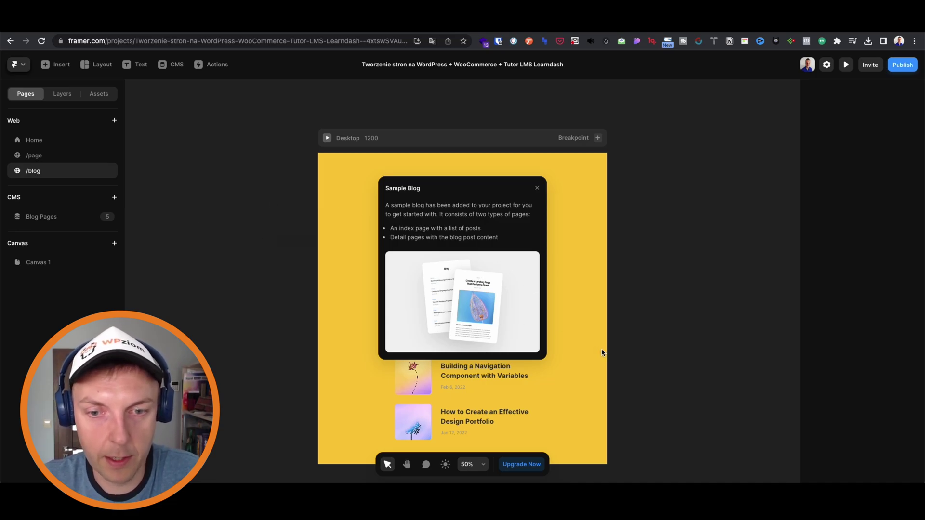
left_click(33, 142)
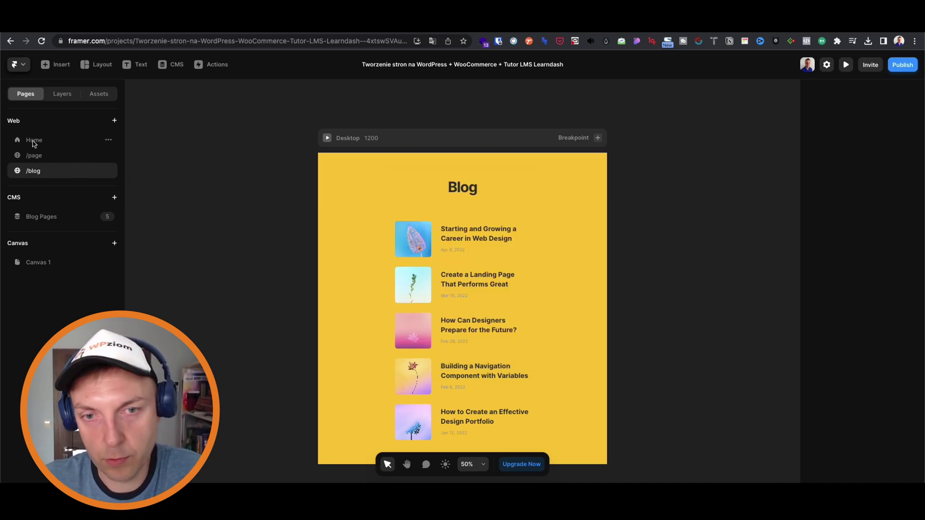
left_click(33, 141)
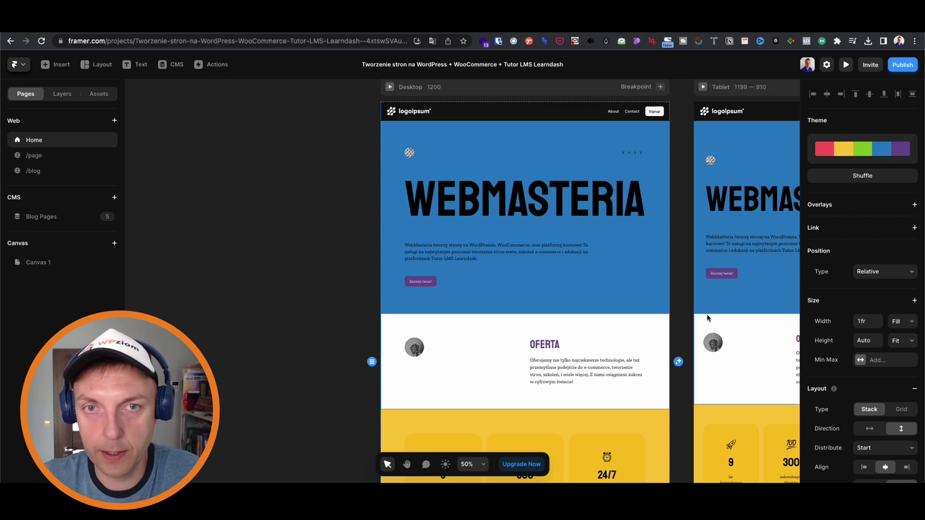
Step: Inspect the desktop page's layer structure, selecting the OFERTA image, the Hero section and its WebMasteria heading
left_click(414, 347)
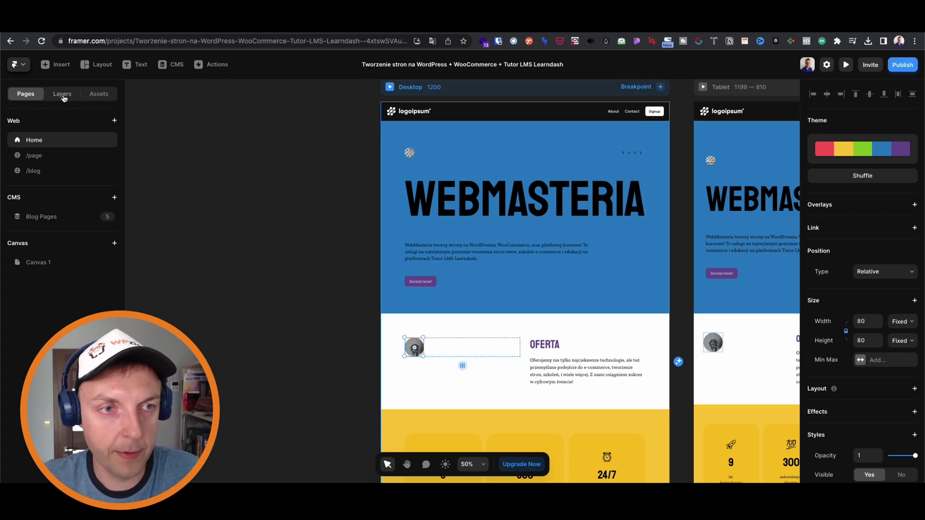
left_click(63, 97)
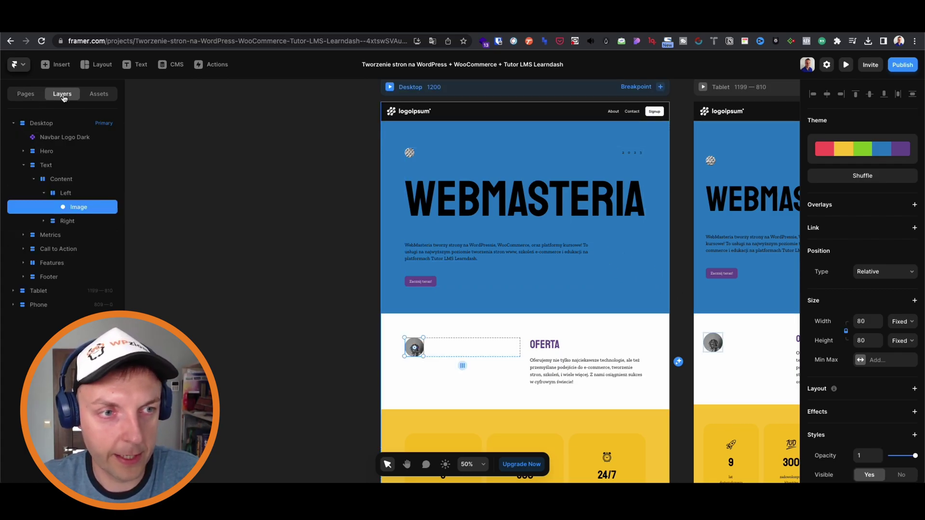
left_click(46, 151)
left_click(34, 165)
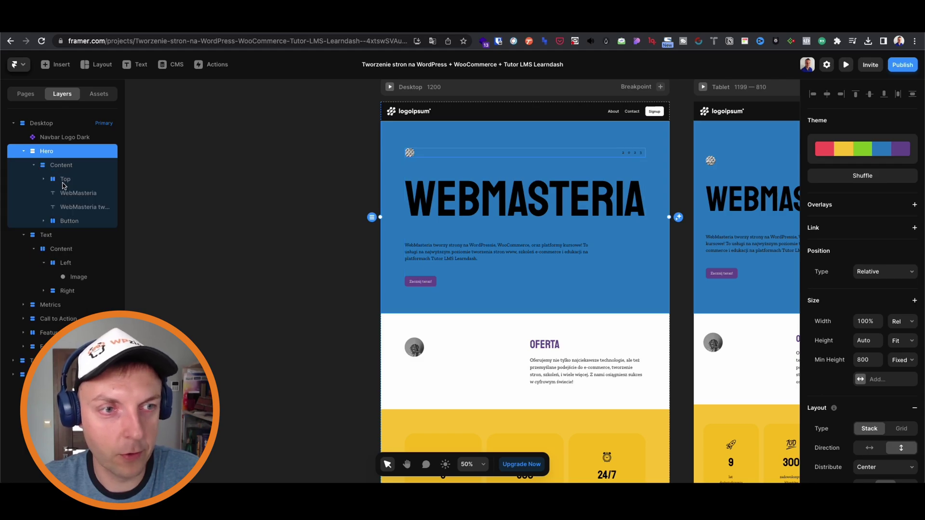
left_click(67, 193)
double_click(502, 201)
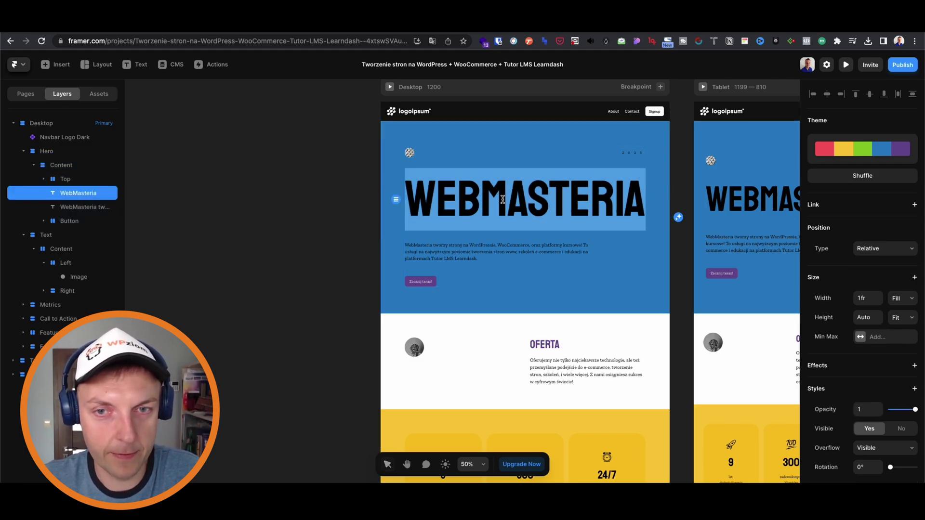
key("Escape")
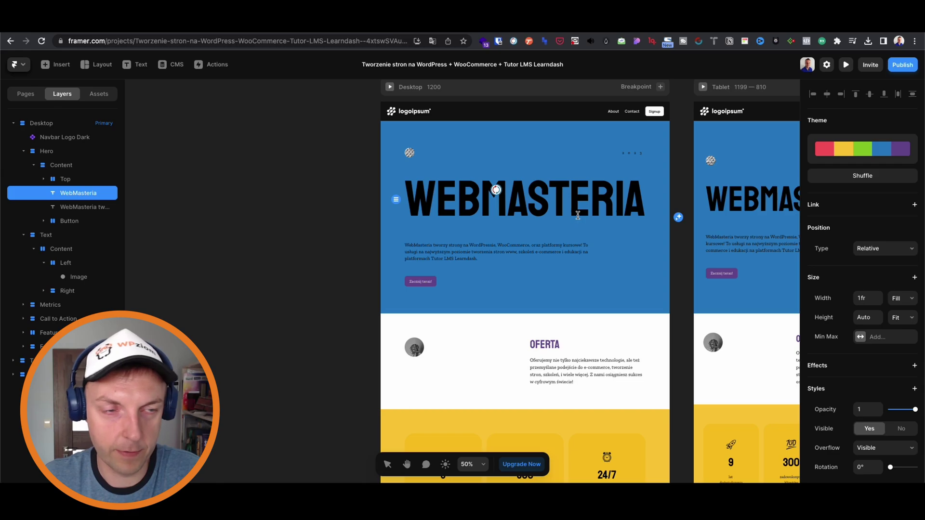
Step: Inspect the Hero section's Button layer and its layout and style properties, and compare the desktop and tablet versions on the canvas
left_click(84, 222)
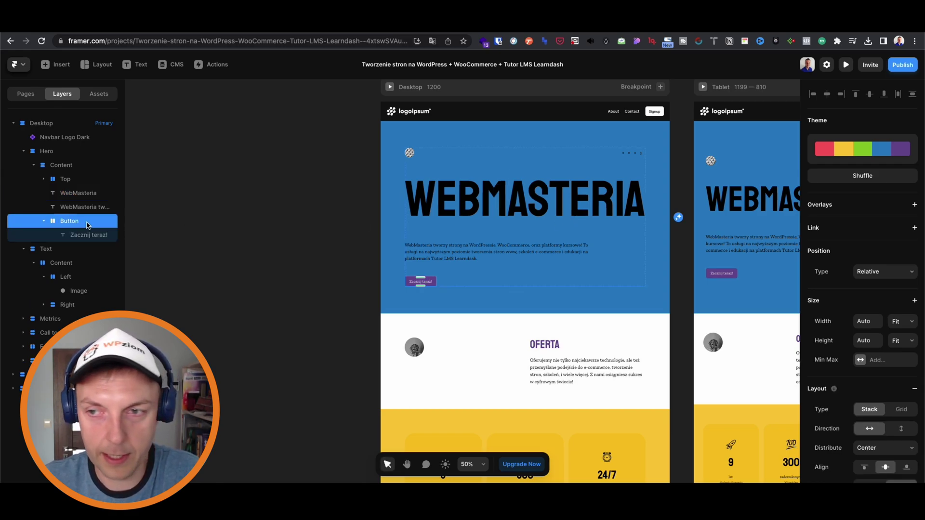
scroll(835, 350, "down", 5)
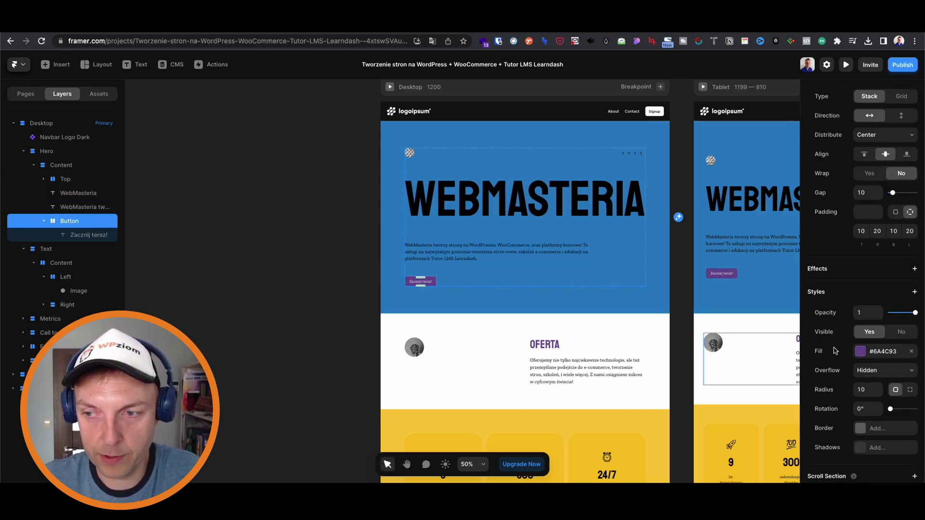
scroll(835, 350, "up", 5)
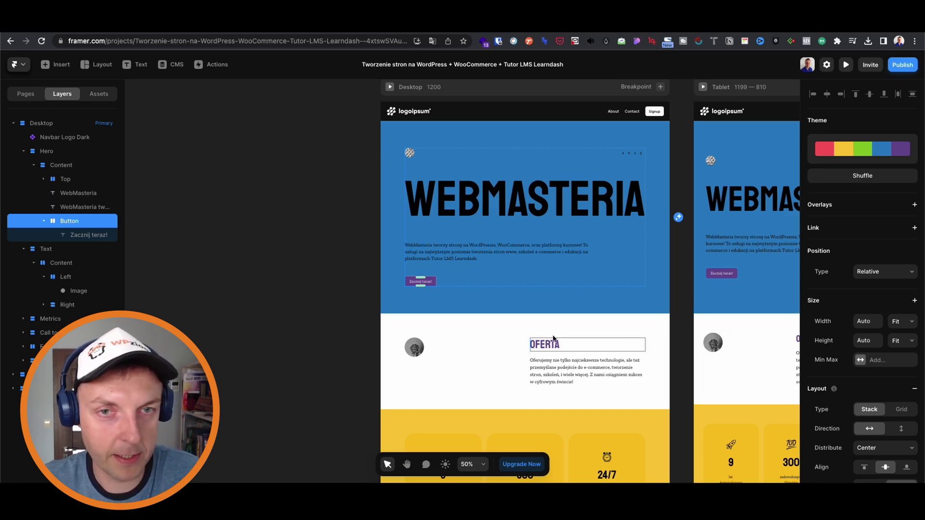
left_click(407, 465)
left_click_drag(351, 386, 188, 371)
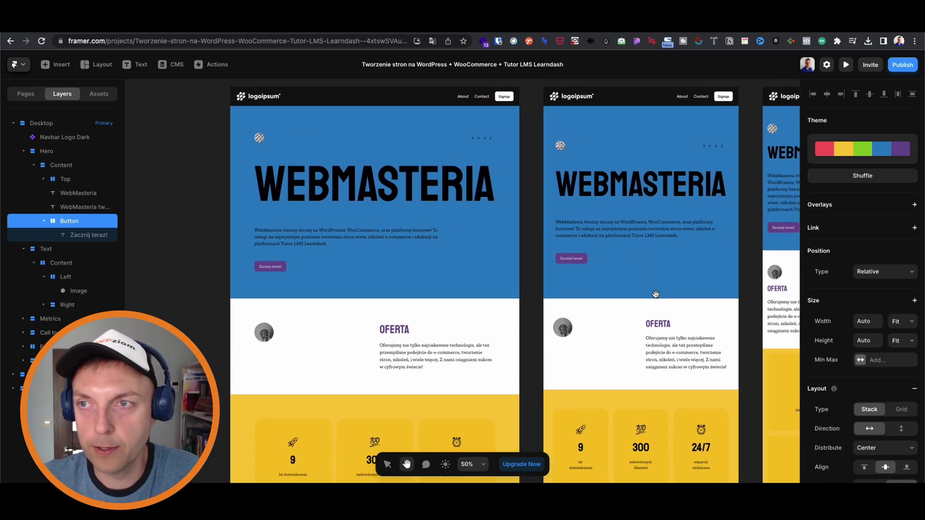
Step: Publish the website update, open the live site at tworzenie-stron-na-wordpress.framer.ai and look through the whole page
left_click(903, 66)
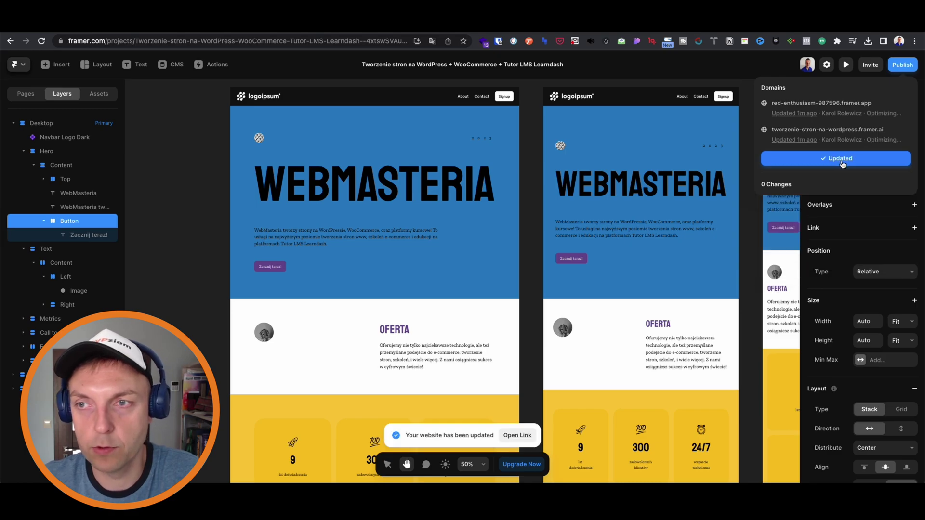
left_click(515, 436)
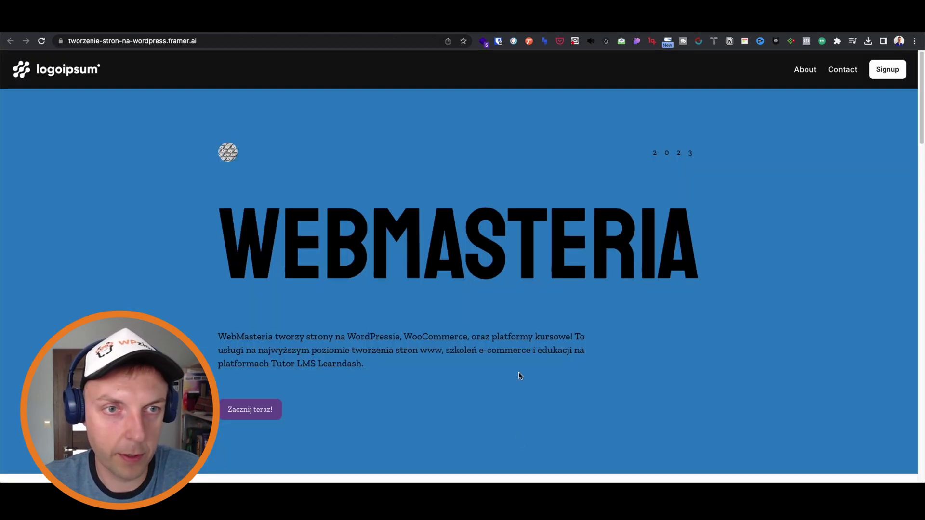
scroll(522, 326, "down", 15)
scroll(522, 327, "down", 10)
scroll(522, 327, "up", 20)
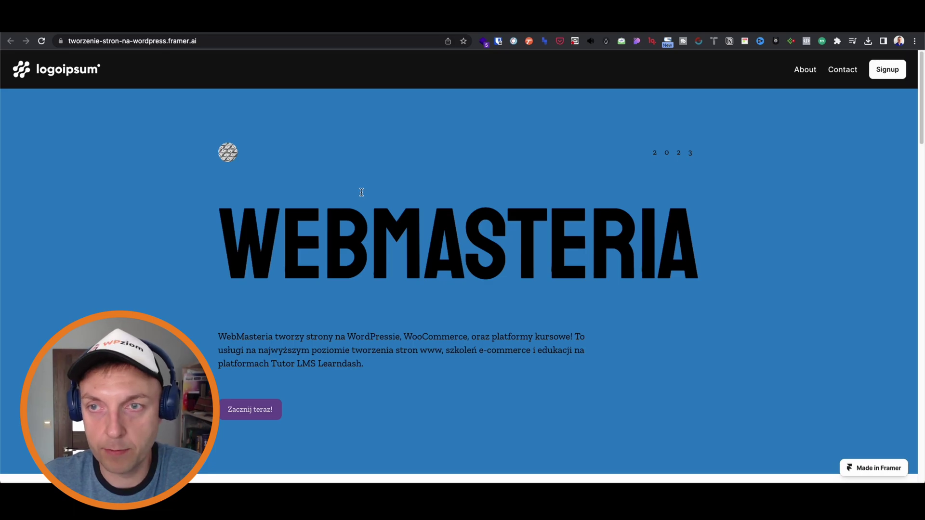
scroll(422, 200, "down", 10)
scroll(395, 210, "up", 10)
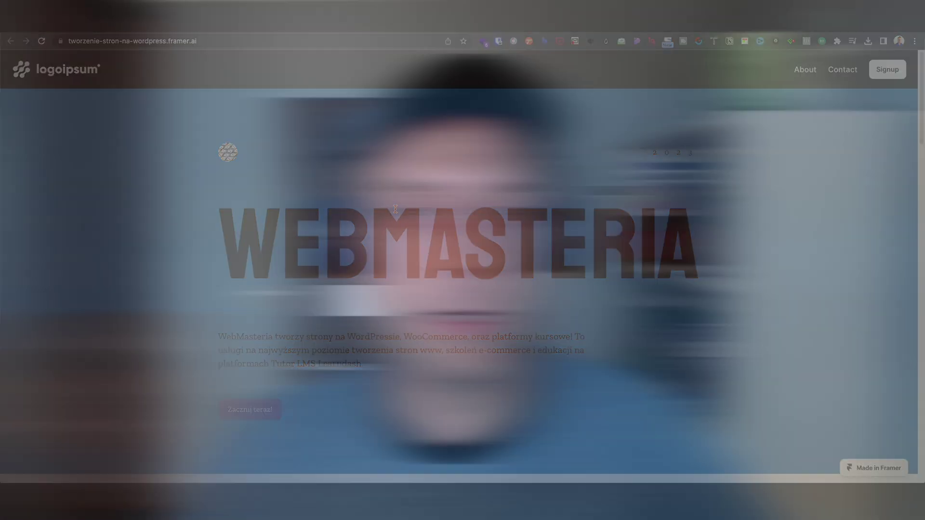